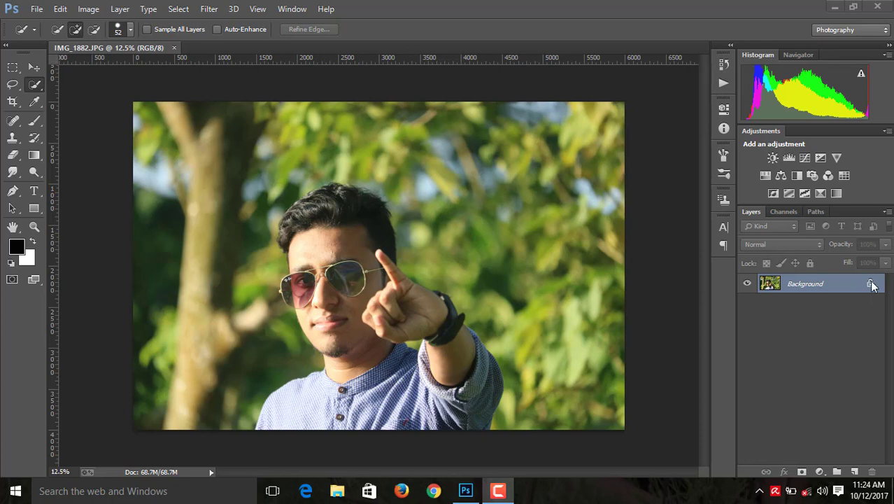
Step: Unlock the IMG_1882.JPG Background layer, converting it into Layer 0
click(871, 285)
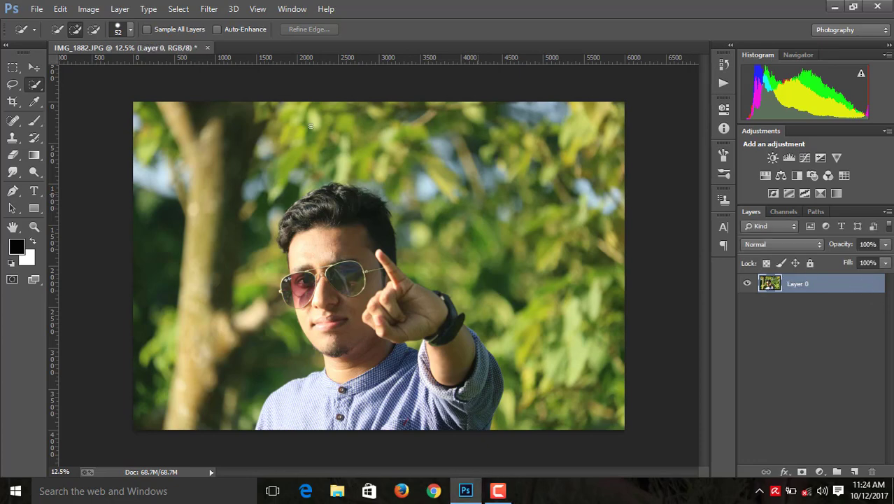
Step: Apply Shadows/Highlights to Layer 0 with Shadows at 30% and Highlights at 7%
click(89, 8)
mouse_move(107, 42)
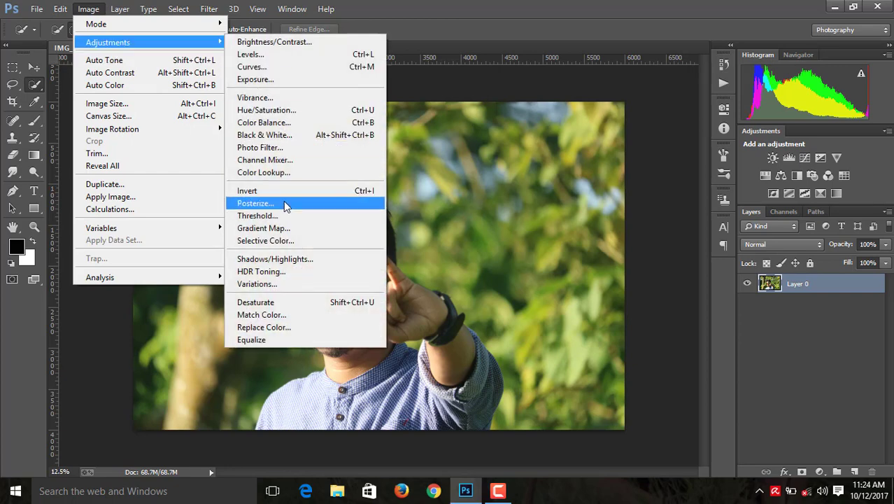
click(286, 259)
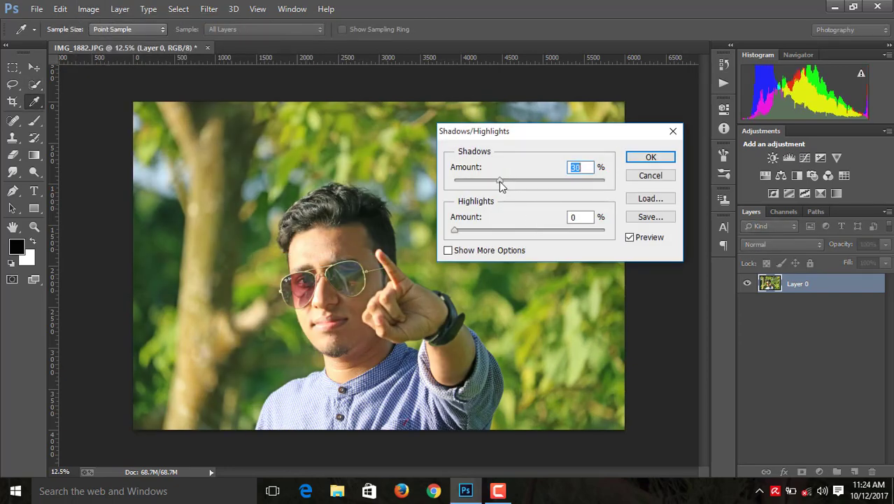
drag(456, 233, 468, 233)
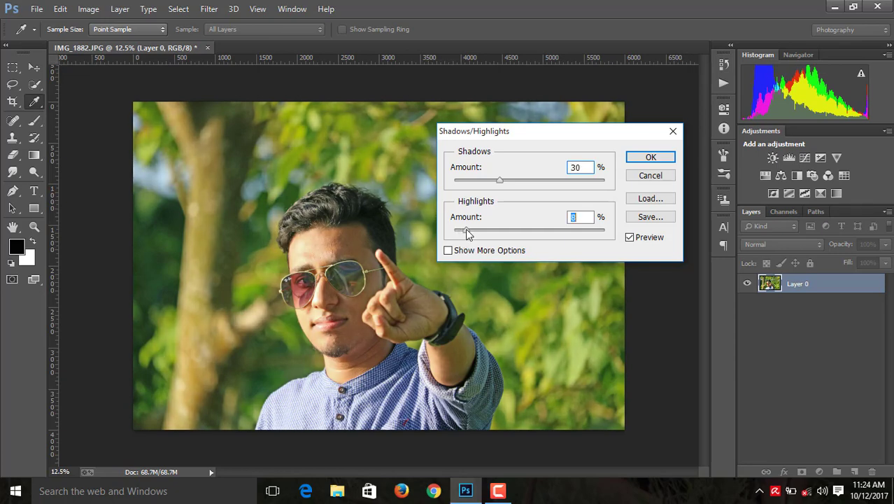
click(643, 158)
key(w)
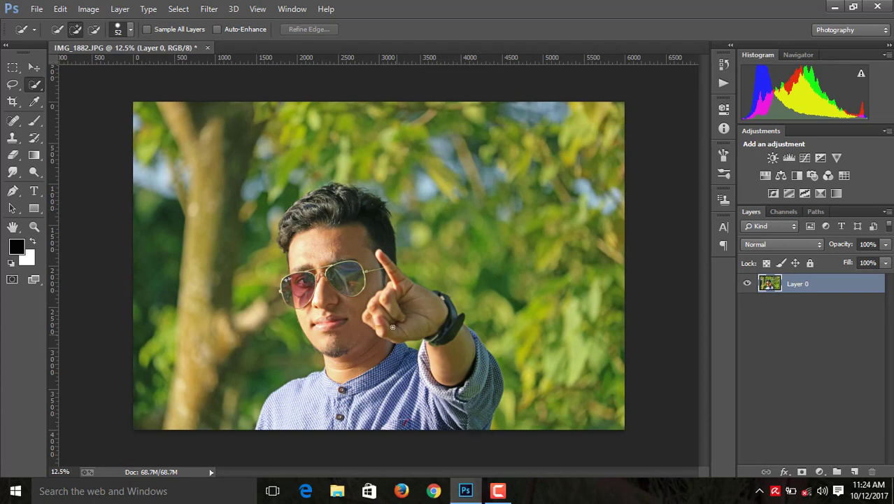
Step: Quick-select the man's sunglasses, face, forehead and the top and left edge of his hair
drag(363, 308, 349, 243)
scroll(349, 242, up, 1)
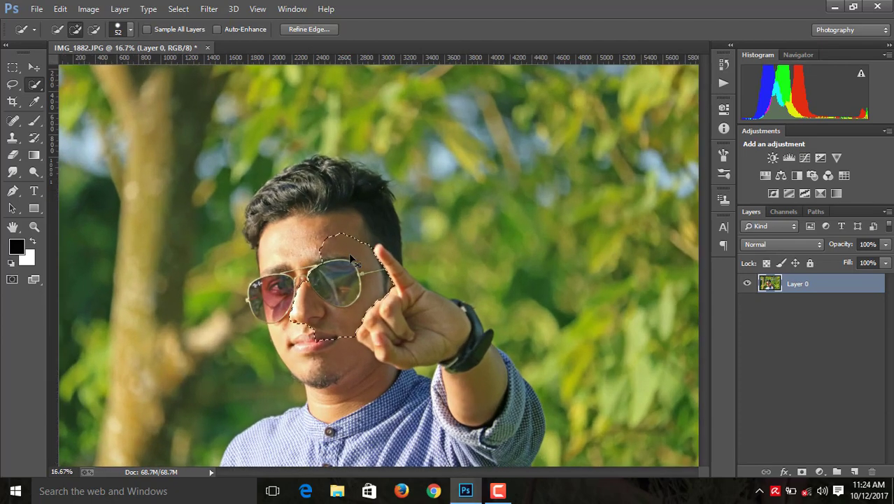
scroll(350, 252, up, 1)
scroll(352, 260, up, 1)
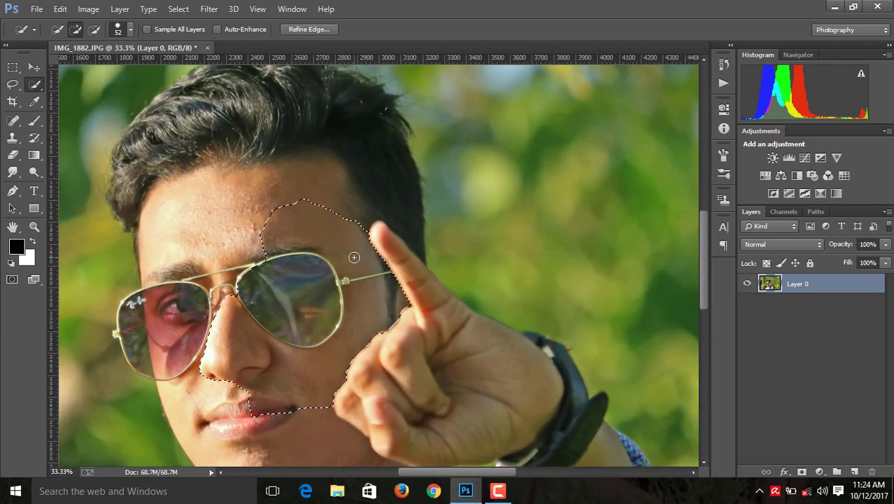
drag(374, 260, 308, 106)
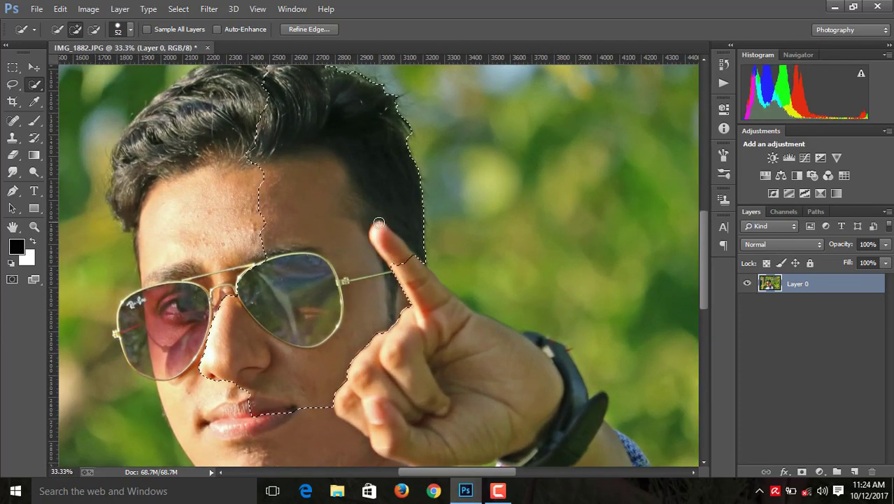
scroll(315, 140, up, 2)
scroll(313, 149, up, 2)
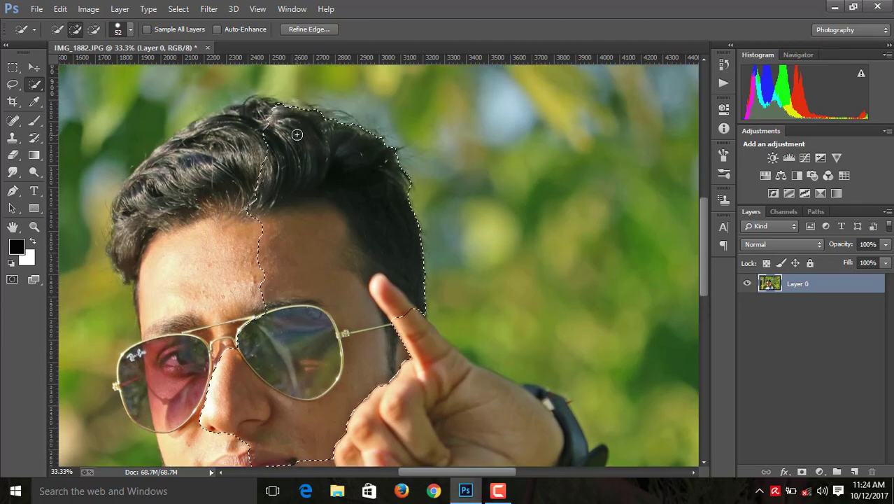
drag(270, 112, 181, 136)
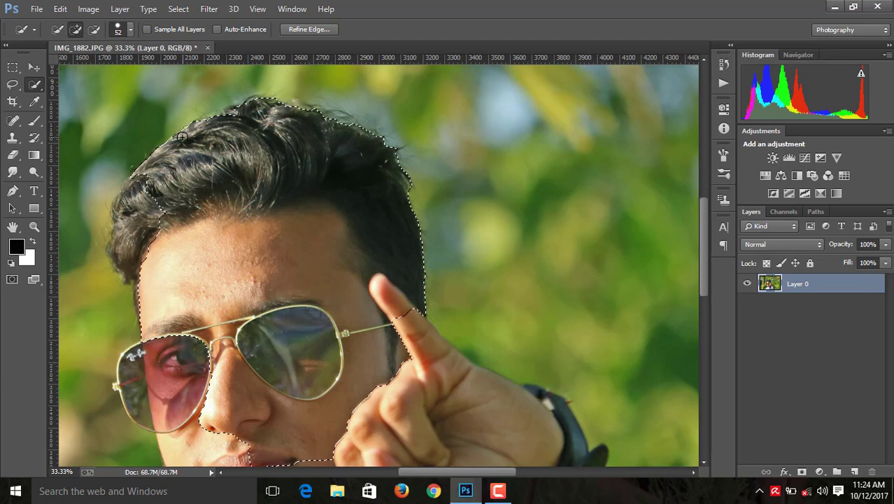
mouse_move(149, 187)
mouse_down()
mouse_move(119, 207)
mouse_move(139, 201)
mouse_move(121, 251)
mouse_up()
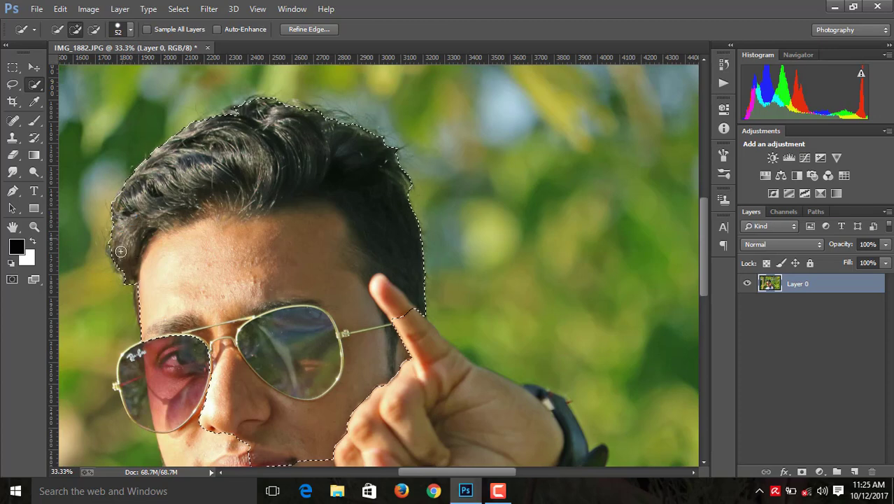
Step: Add the left lens, cheek, chin, neck and pointing hand to the selection
scroll(165, 290, down, 1)
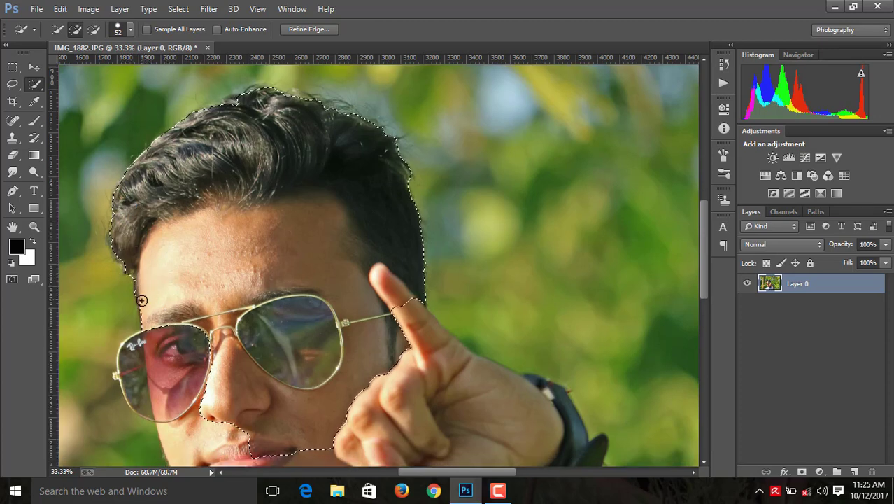
drag(145, 311, 142, 357)
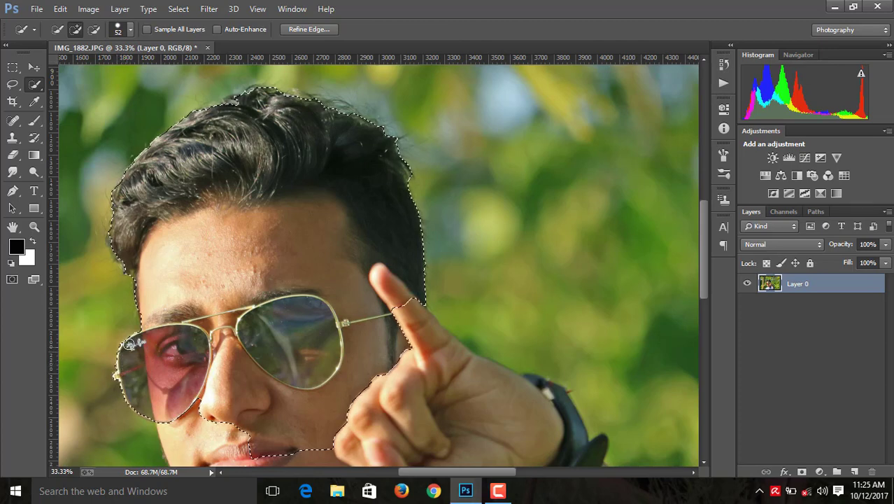
scroll(209, 322, down, 2)
scroll(246, 309, down, 2)
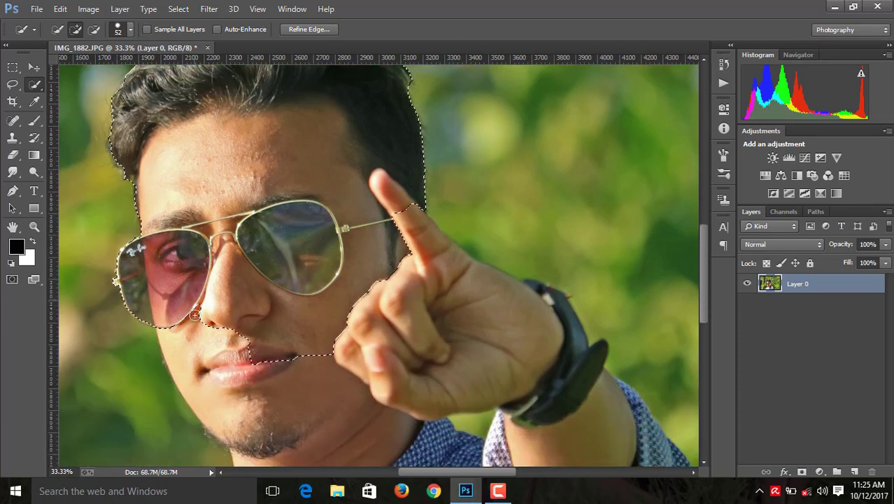
drag(194, 280, 204, 388)
scroll(419, 248, down, 2)
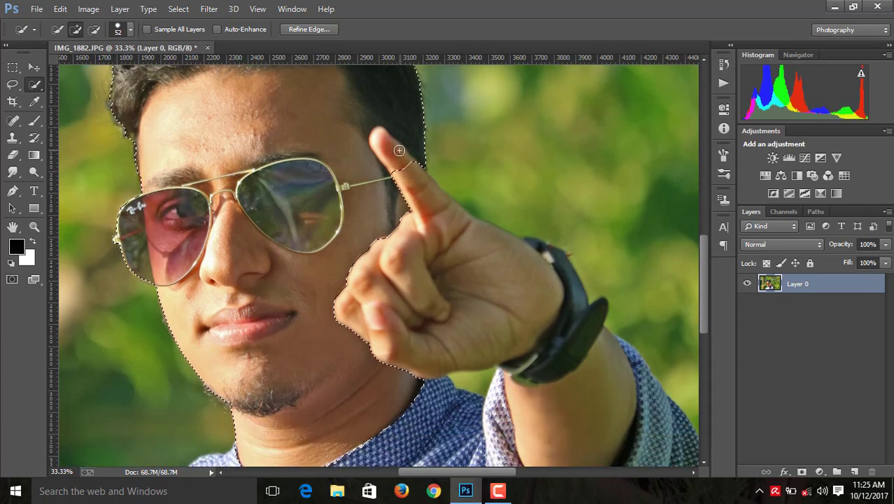
drag(419, 248, 496, 266)
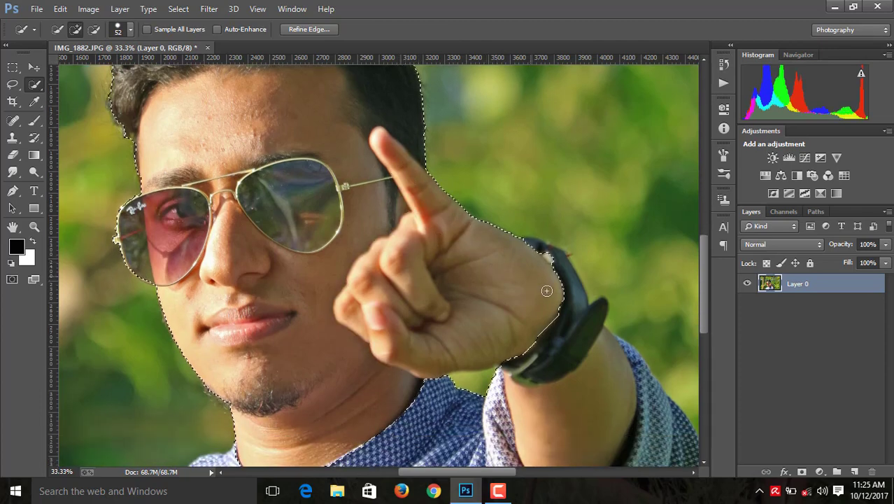
scroll(315, 361, down, 3)
scroll(314, 361, left, 5)
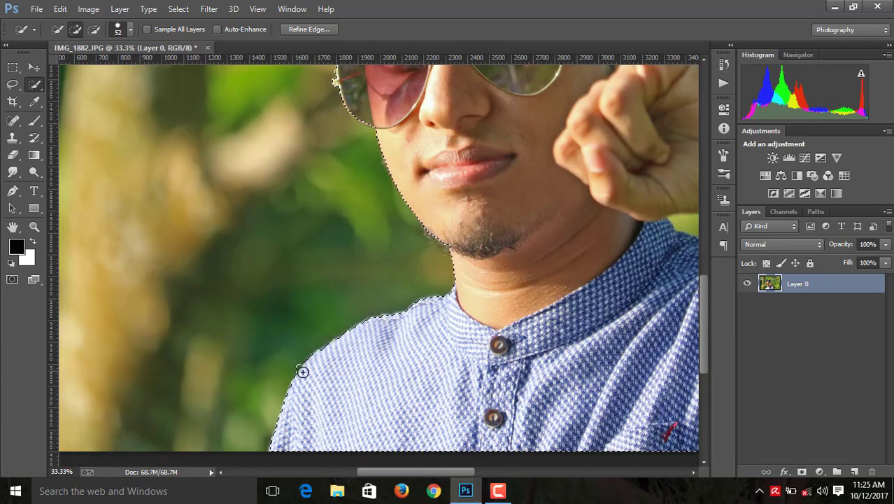
Step: In Subtract mode, trim the left shoulder edge and zoom in on the collar
click(93, 29)
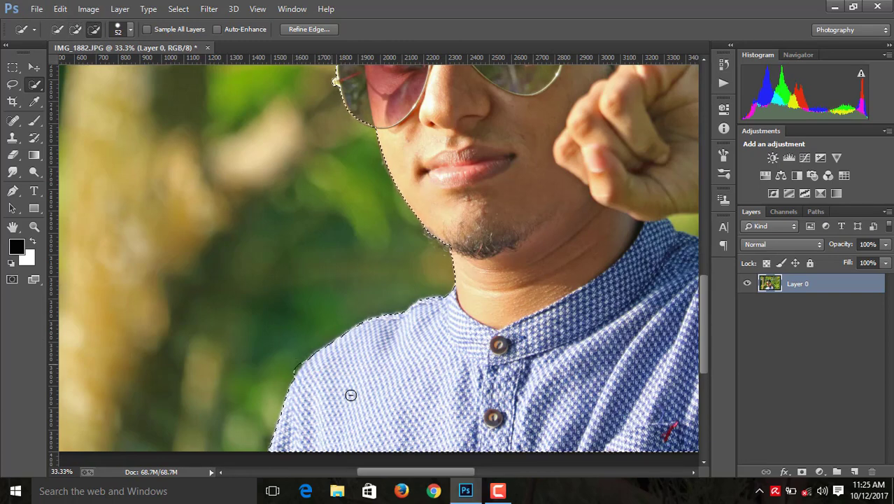
click(296, 363)
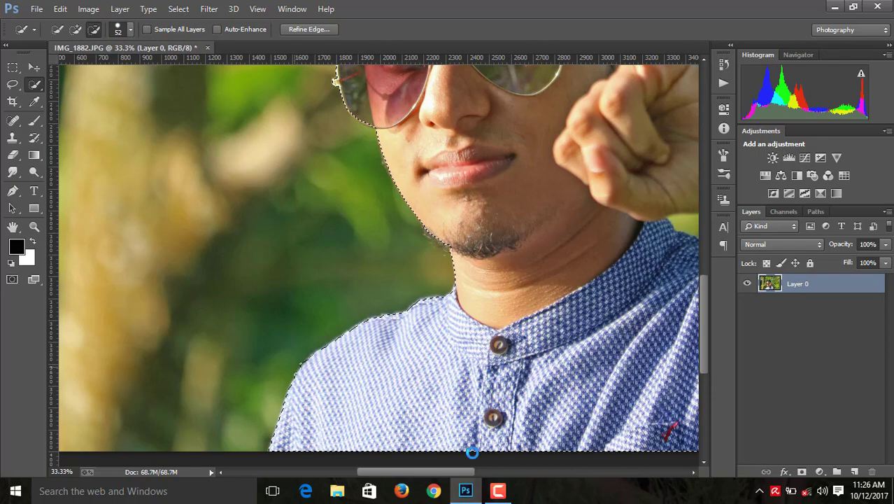
scroll(391, 182, right, 2)
scroll(490, 224, right, 1)
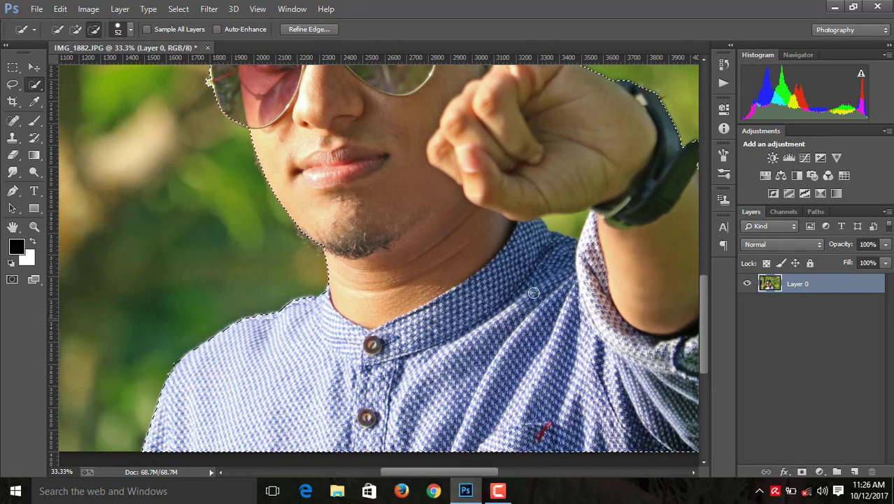
key(ctrl+plus)
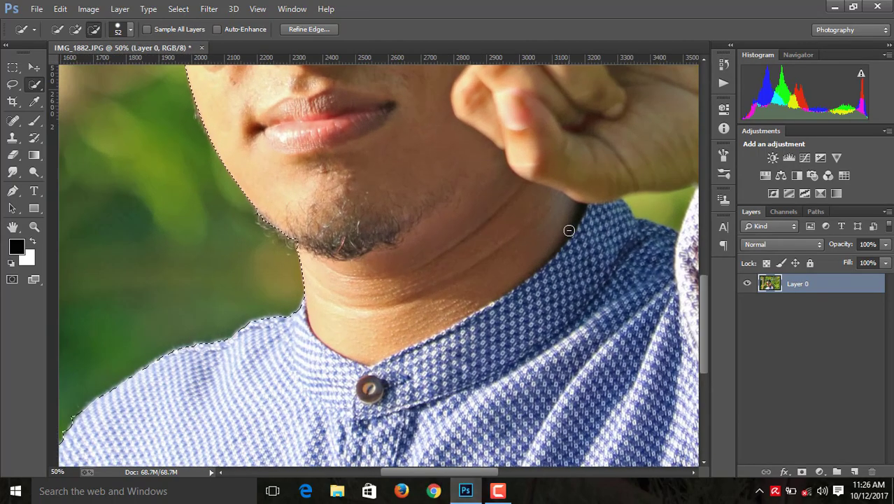
key(ctrl+plus)
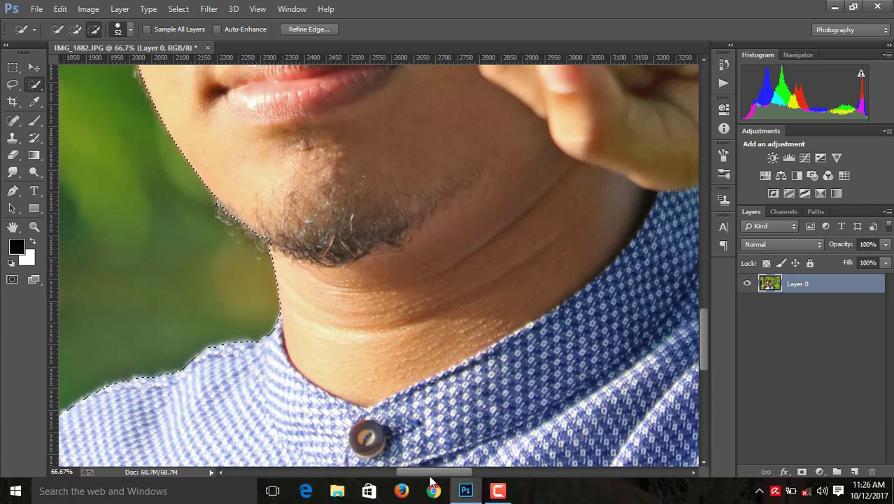
drag(432, 479, 463, 479)
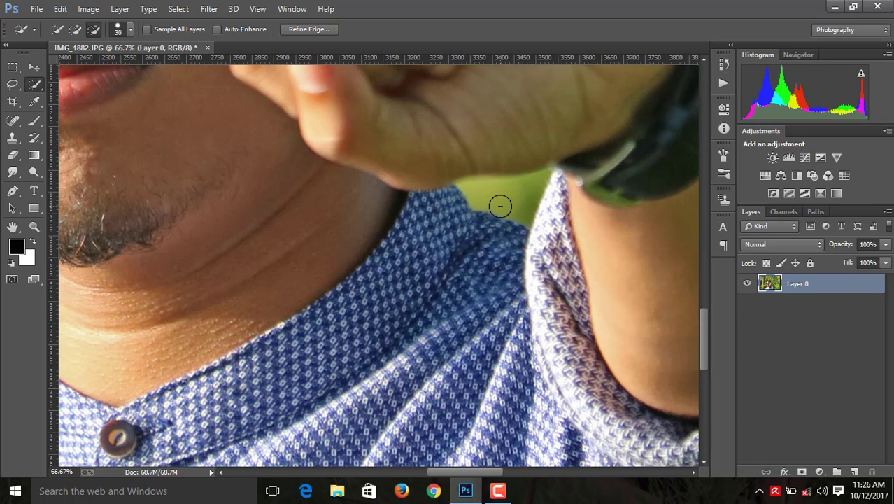
Step: Remove the green notch between the wrist and shoulder from the selection
mouse_move(504, 199)
mouse_down()
mouse_move(522, 194)
mouse_move(521, 210)
mouse_up()
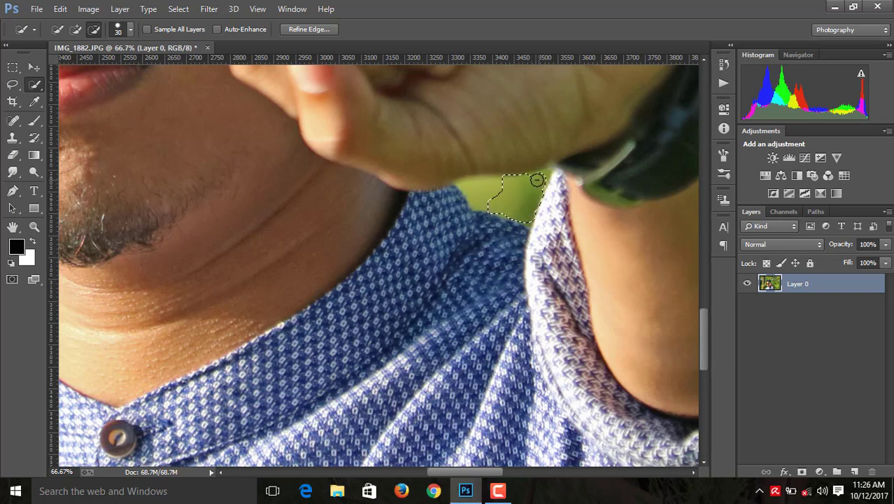
drag(488, 194, 467, 196)
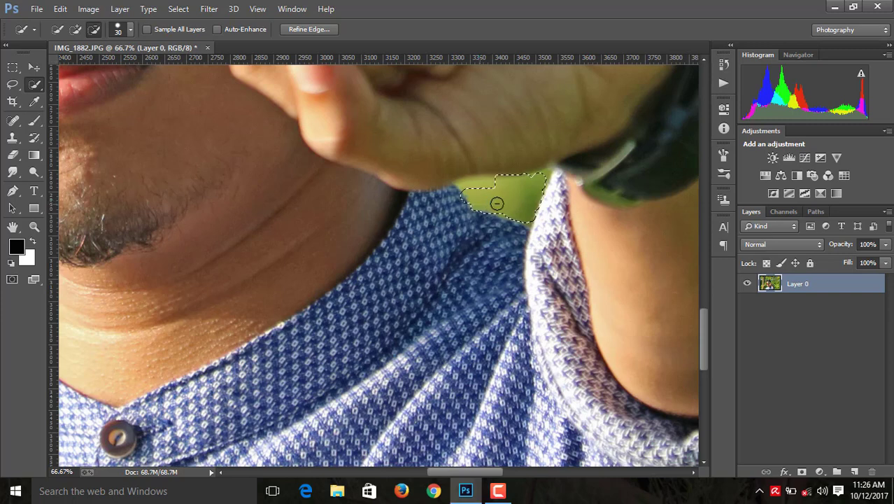
drag(486, 197, 471, 186)
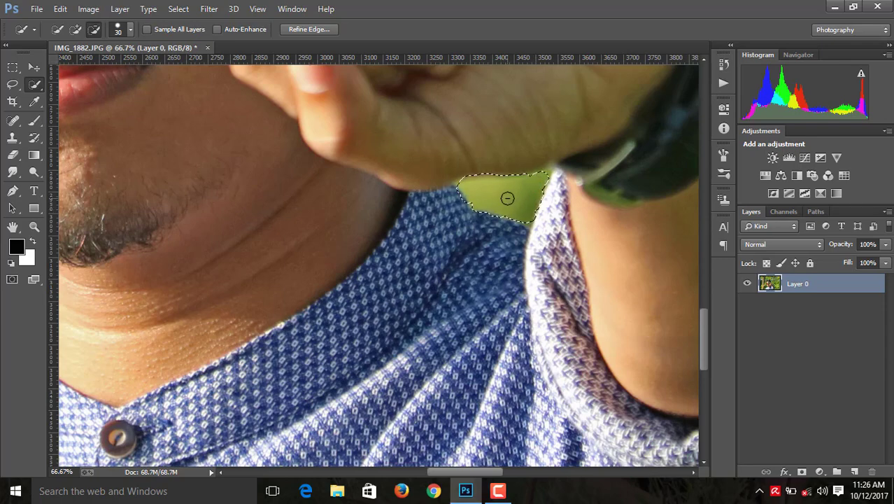
key(ctrl+minus)
key(ctrl+minus)
key(ctrl+minus)
key(ctrl+minus)
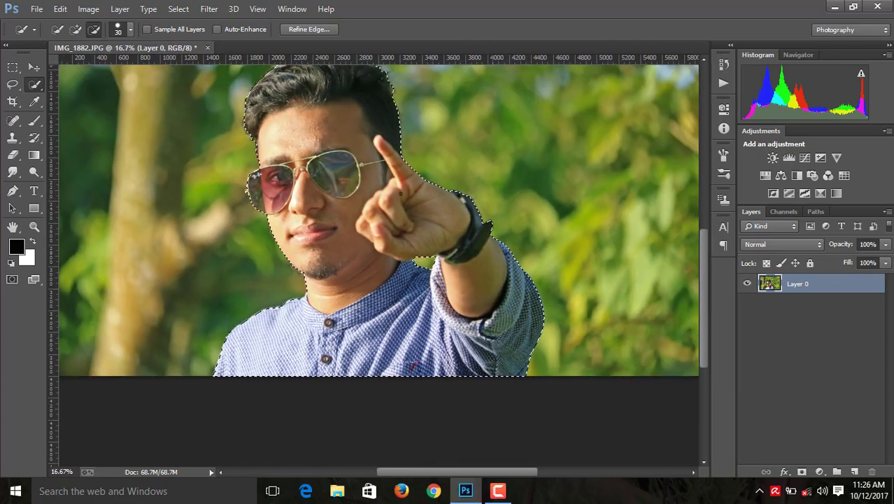
key(ctrl+plus)
key(ctrl+plus)
key(ctrl+plus)
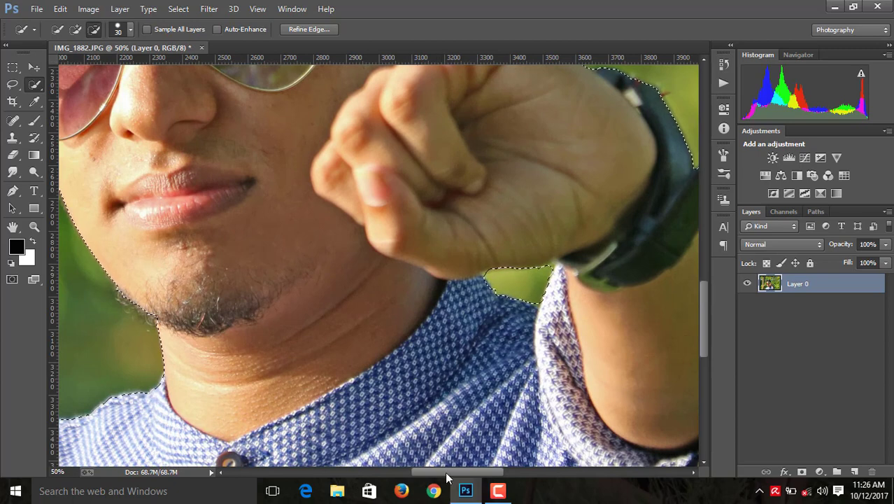
Step: Return Quick Selection to Add mode and scroll up to check the hair edge
drag(445, 467, 416, 468)
drag(213, 70, 218, 145)
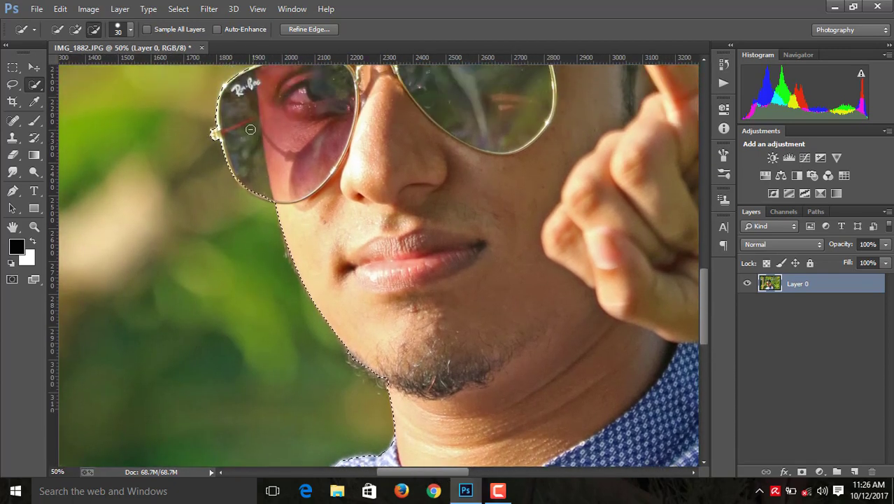
click(75, 29)
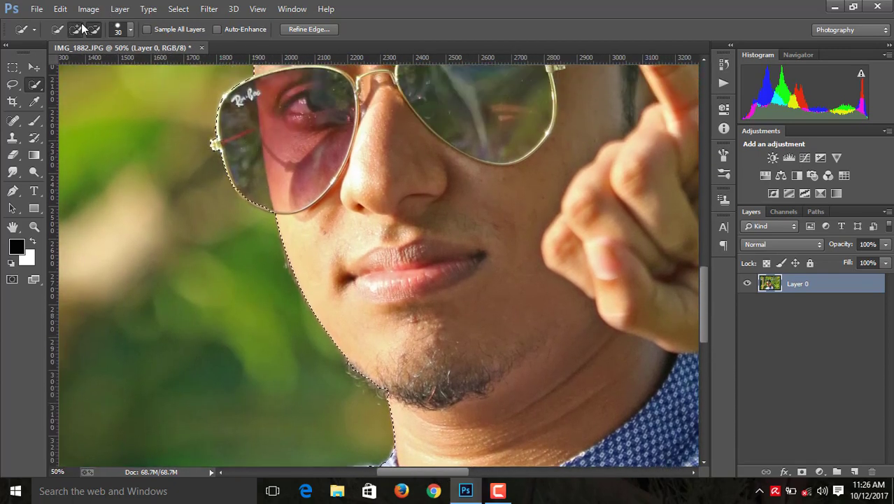
scroll(224, 163, up, 1)
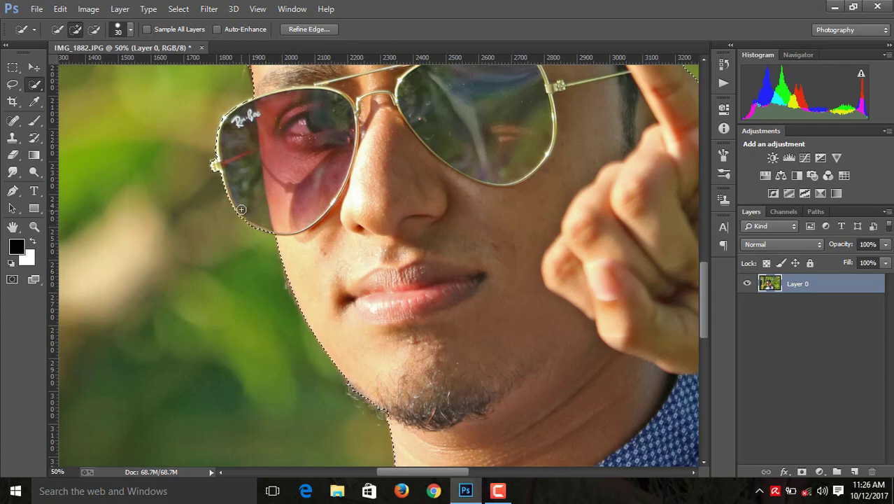
scroll(266, 195, up, 3)
scroll(315, 165, up, 2)
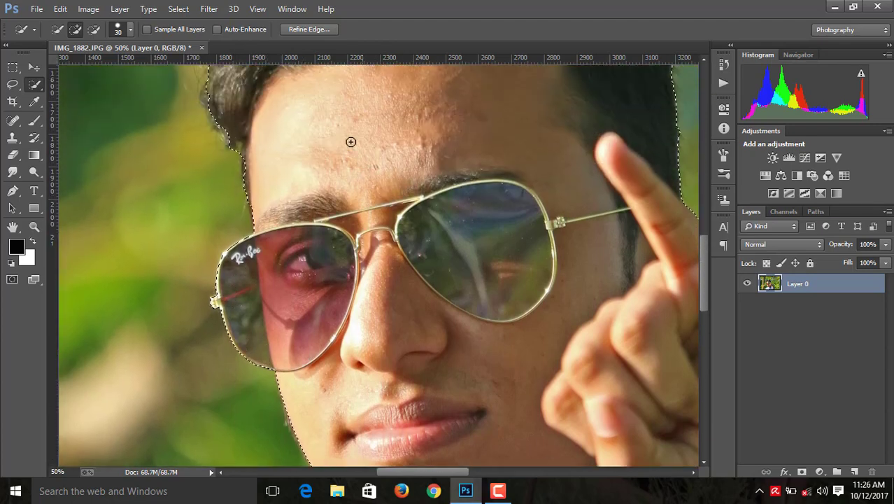
scroll(345, 137, up, 2)
scroll(420, 153, up, 2)
scroll(569, 190, up, 4)
scroll(569, 190, up, 2)
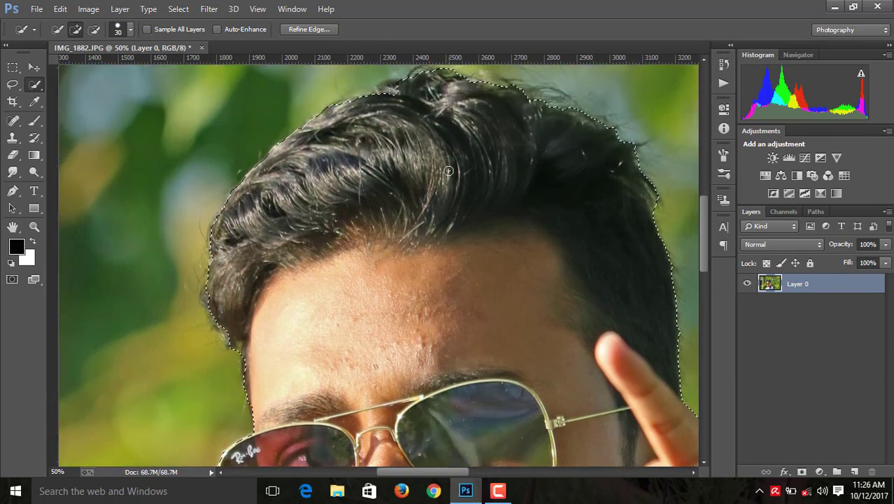
scroll(490, 153, up, 1)
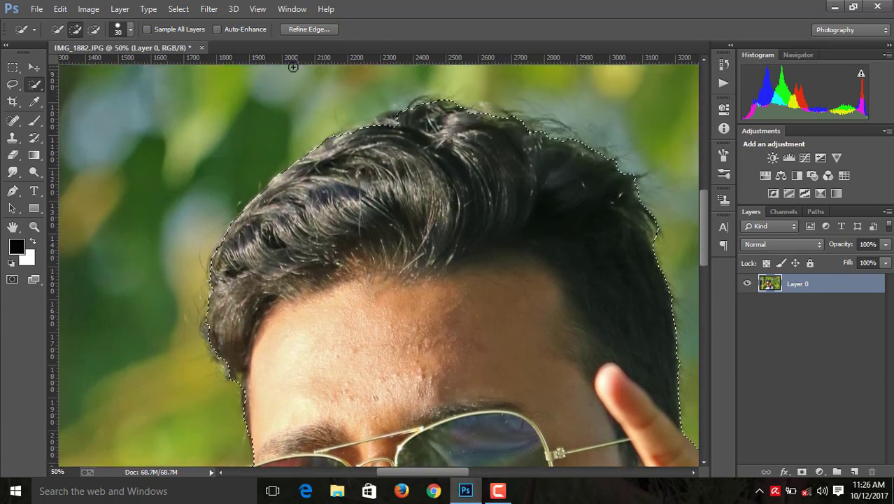
Step: Use Refine Edge, brushing the radius along the left, top and top-right hair outline
click(308, 30)
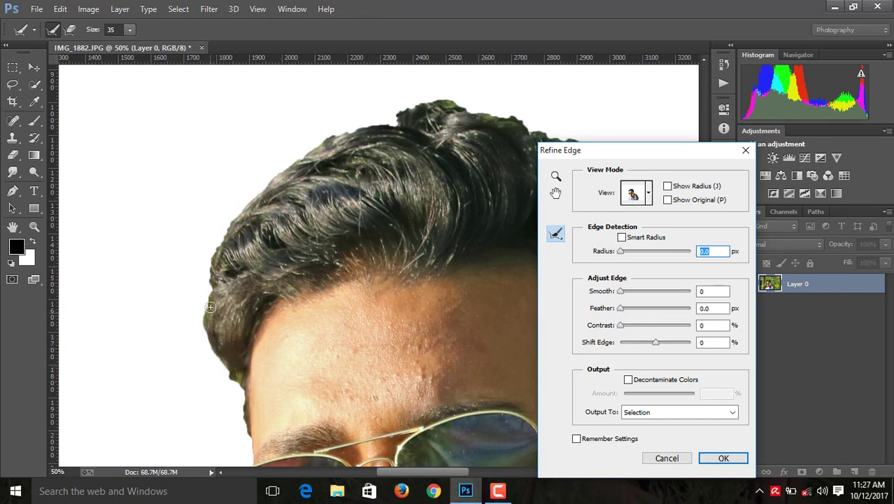
mouse_move(214, 268)
mouse_down()
mouse_move(270, 183)
mouse_move(361, 132)
mouse_move(422, 113)
mouse_move(519, 126)
mouse_move(561, 145)
mouse_up()
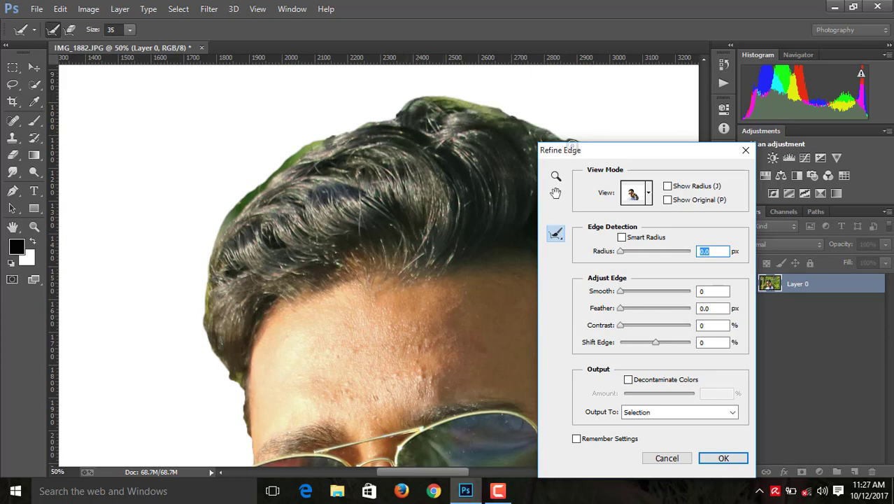
scroll(518, 199, down, 3)
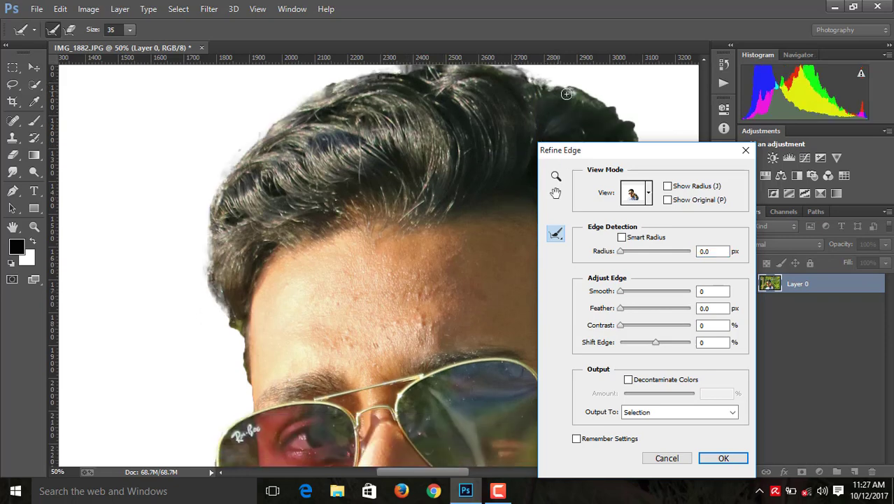
mouse_move(567, 94)
mouse_down()
mouse_move(624, 113)
mouse_move(630, 133)
mouse_up()
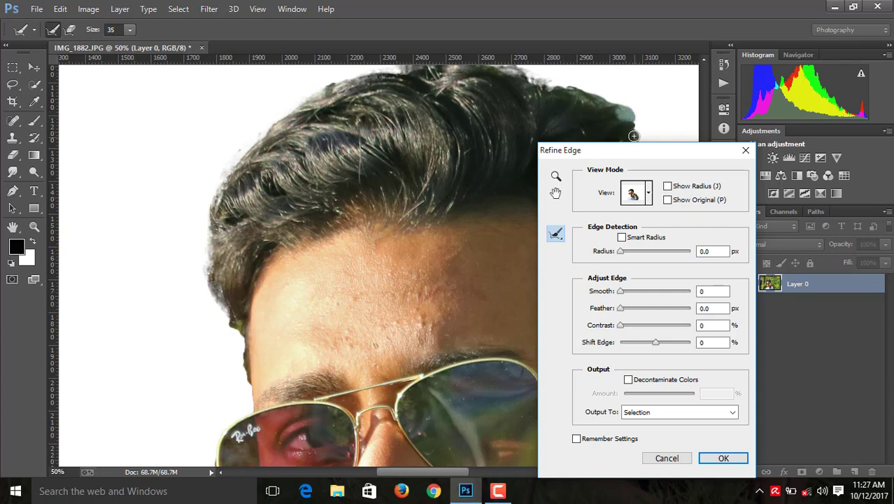
scroll(633, 136, down, 2)
scroll(621, 95, down, 2)
mouse_move(629, 84)
mouse_down()
mouse_move(653, 124)
mouse_move(649, 147)
mouse_up()
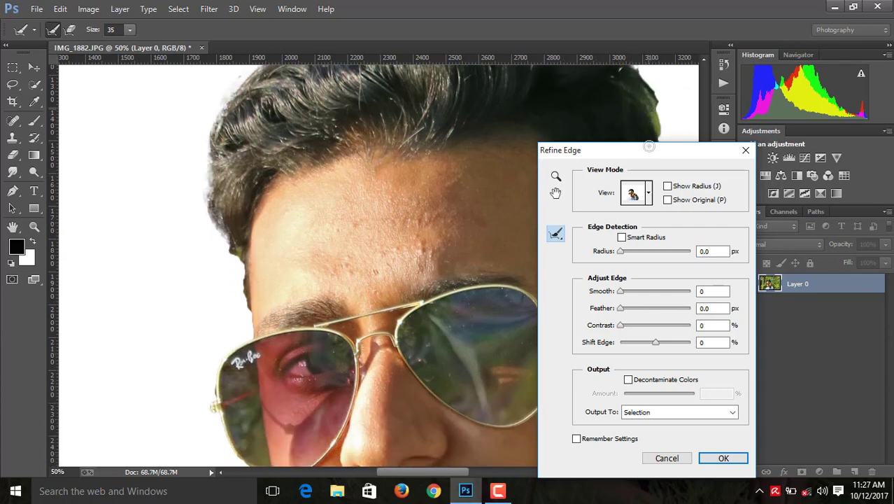
click(717, 459)
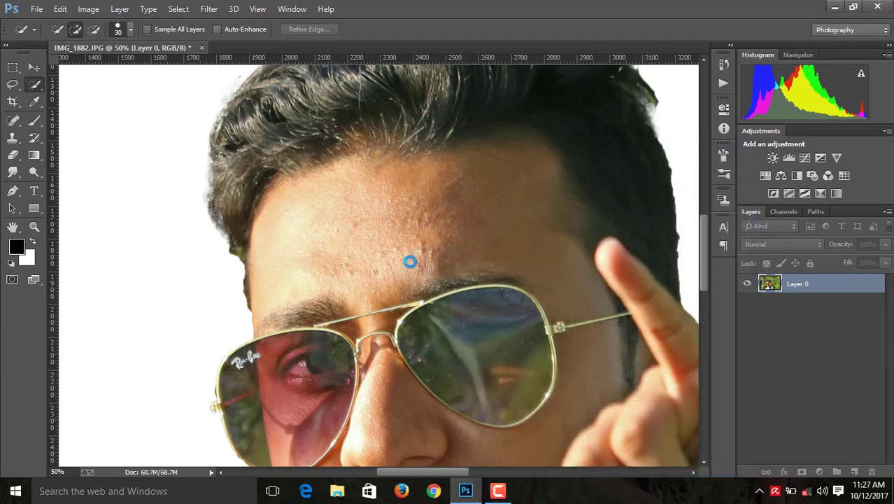
Step: Add a layer mask to Layer 0 so only the selected man shows
scroll(410, 262, down, 2)
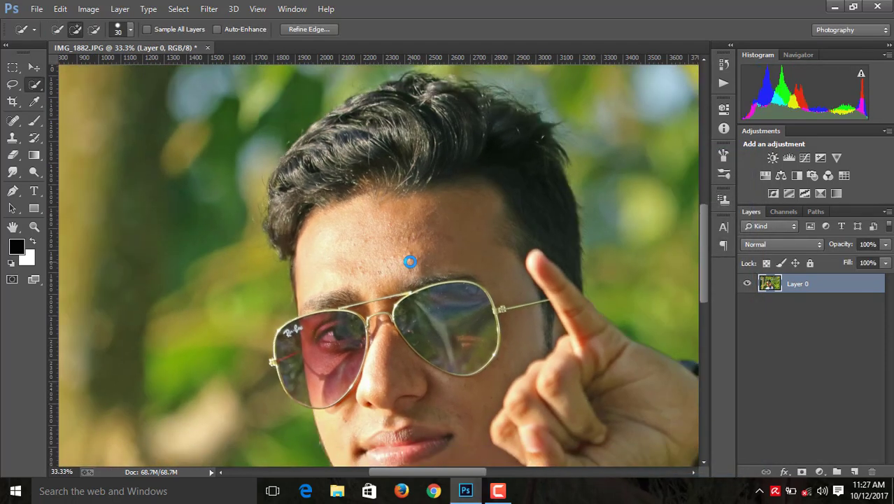
scroll(409, 261, down, 1)
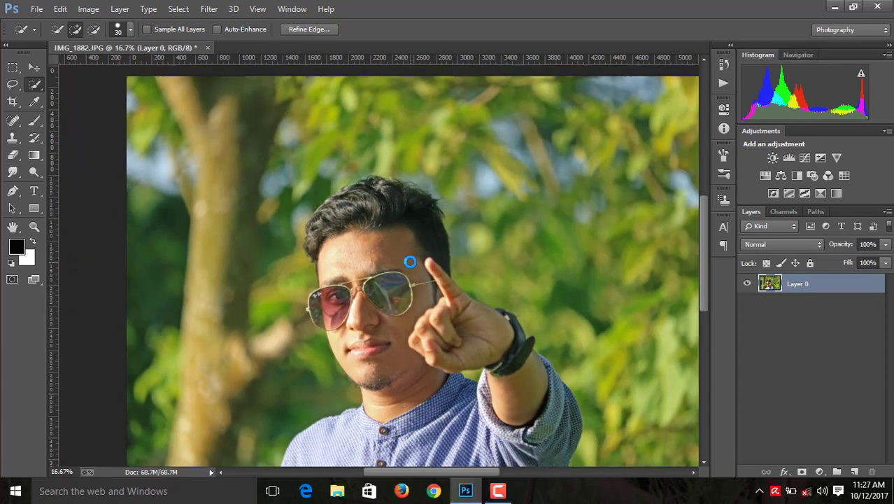
scroll(409, 262, down, 1)
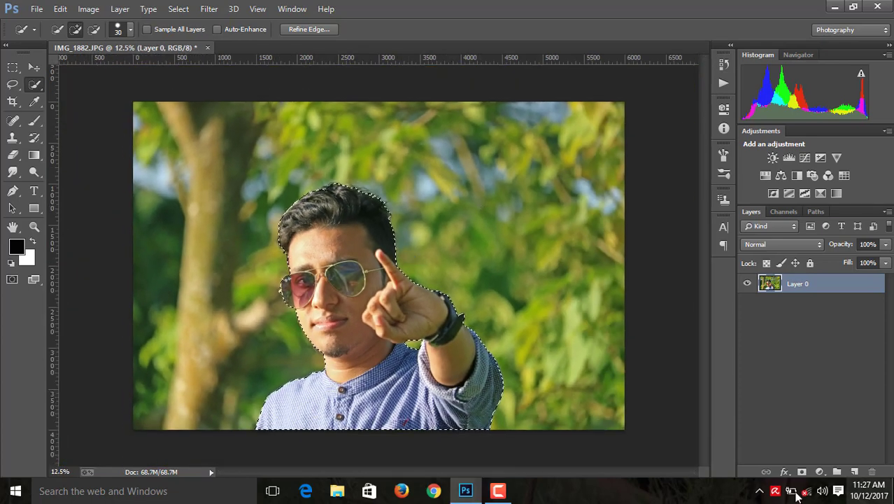
click(802, 472)
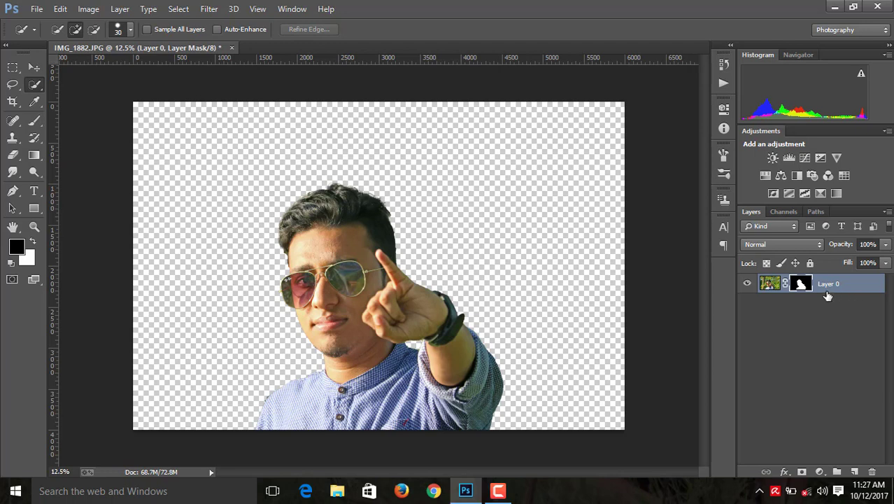
Step: Duplicate the masked layer and invert the copy's mask to show the background
drag(831, 284, 854, 471)
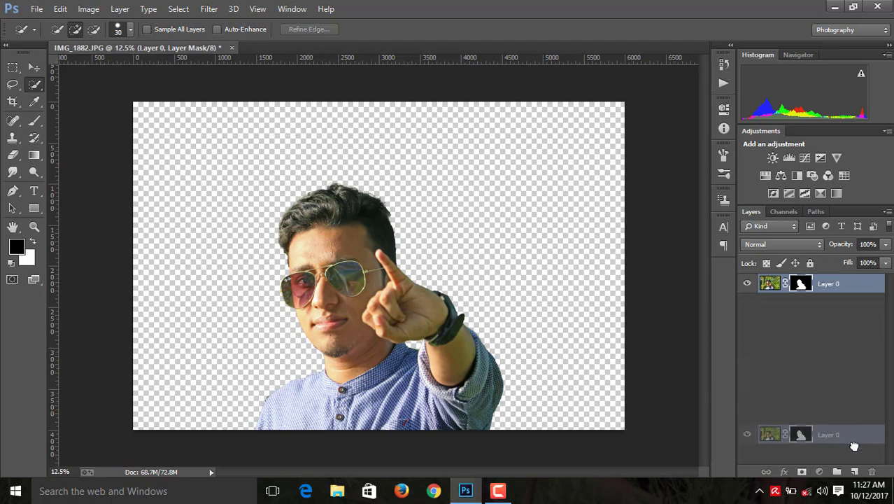
click(799, 286)
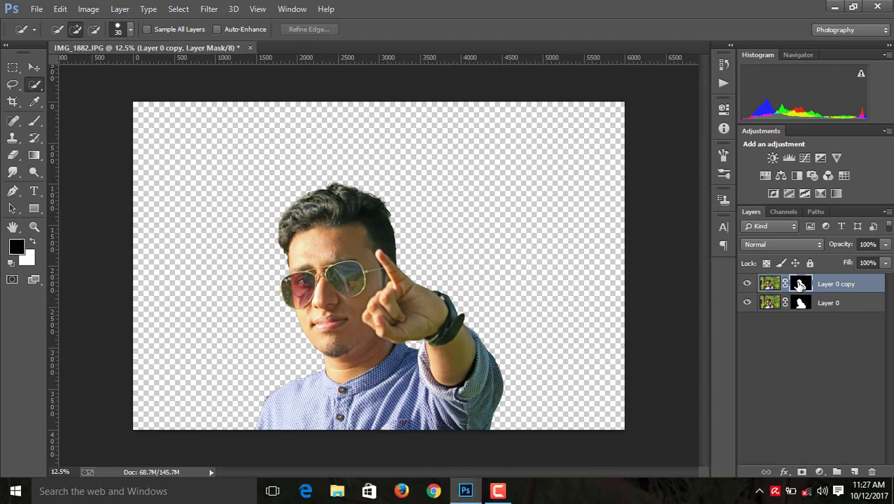
key(ctrl+i)
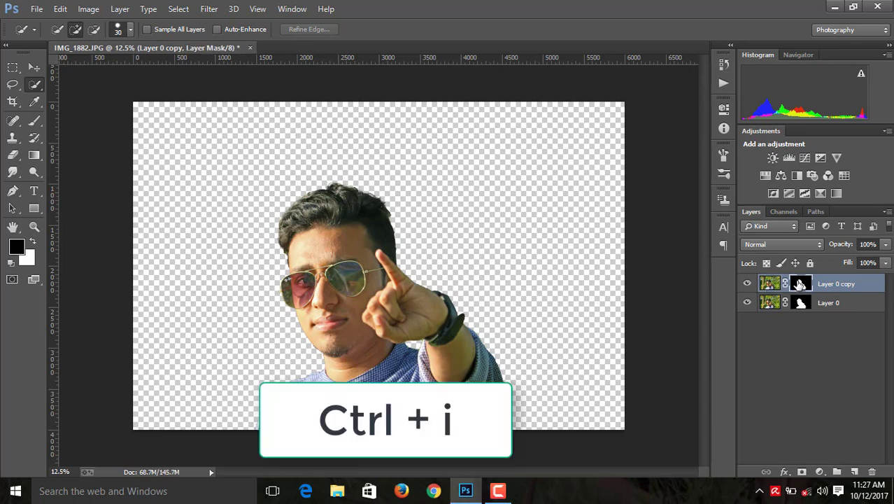
Step: Hide Layer 0 and apply Layer 0 copy's mask, leaving a man-shaped hole
click(747, 303)
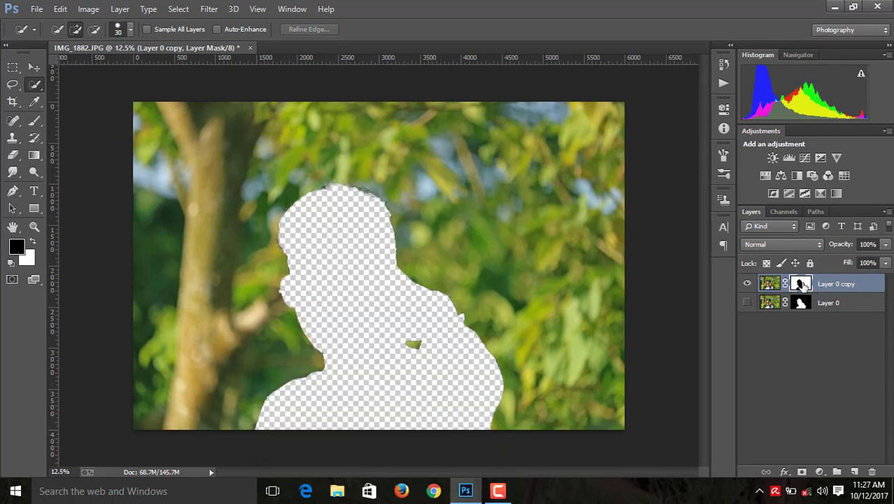
right_click(802, 283)
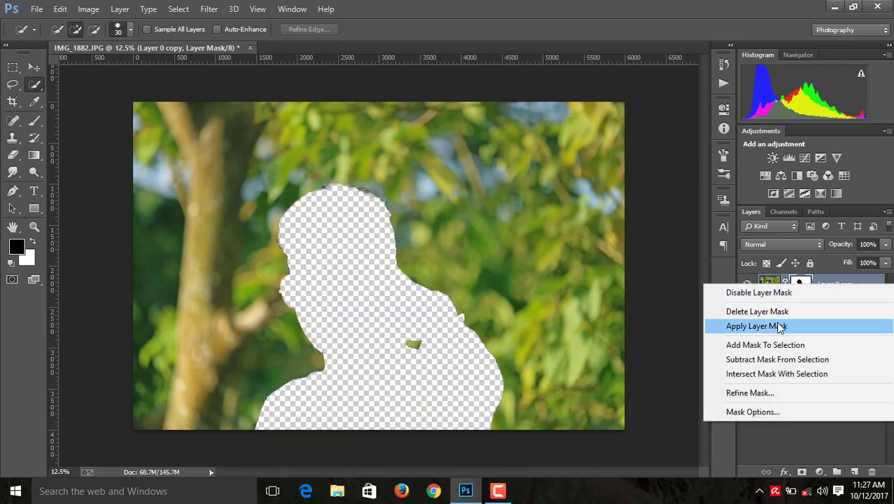
click(785, 326)
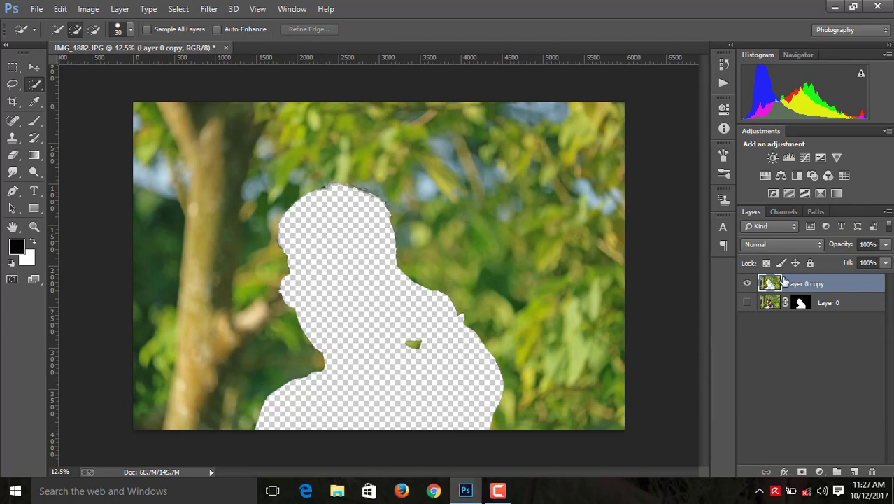
right_click(803, 285)
click(820, 283)
right_click(768, 282)
click(703, 303)
Step: Reselect the man's outline, Content-Aware Fill it on Layer 0 copy, then deselect
click(12, 84)
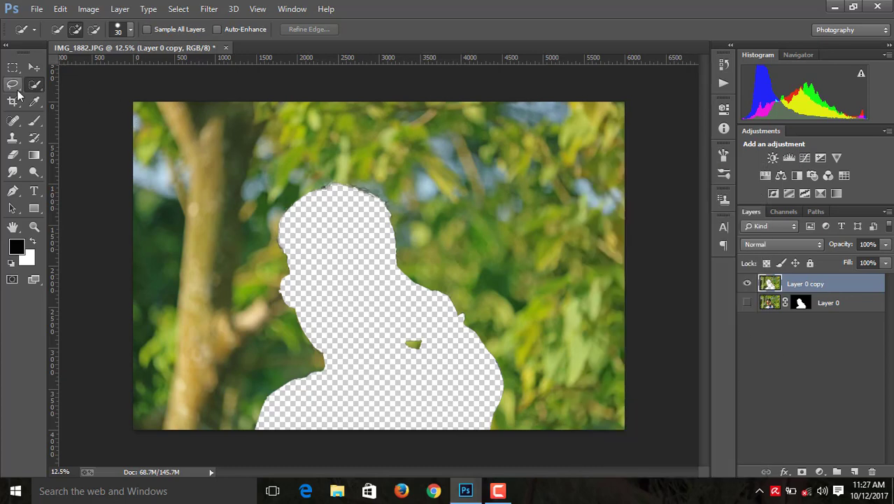
right_click(364, 245)
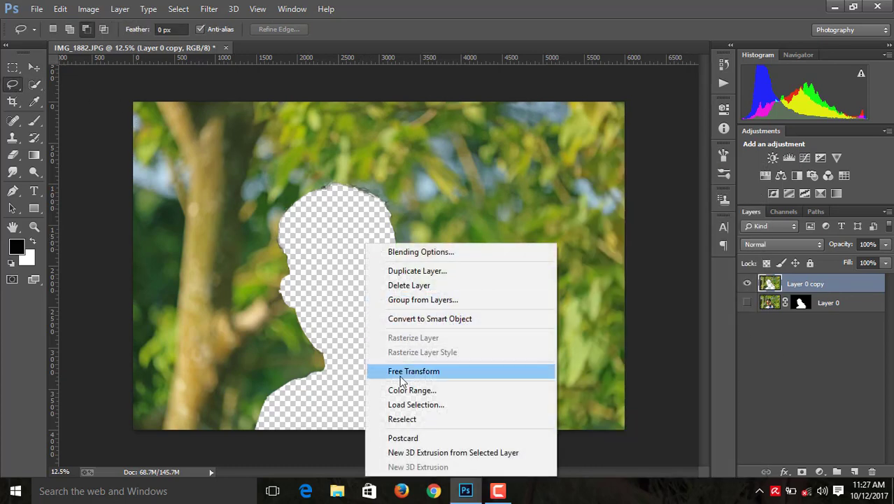
click(404, 419)
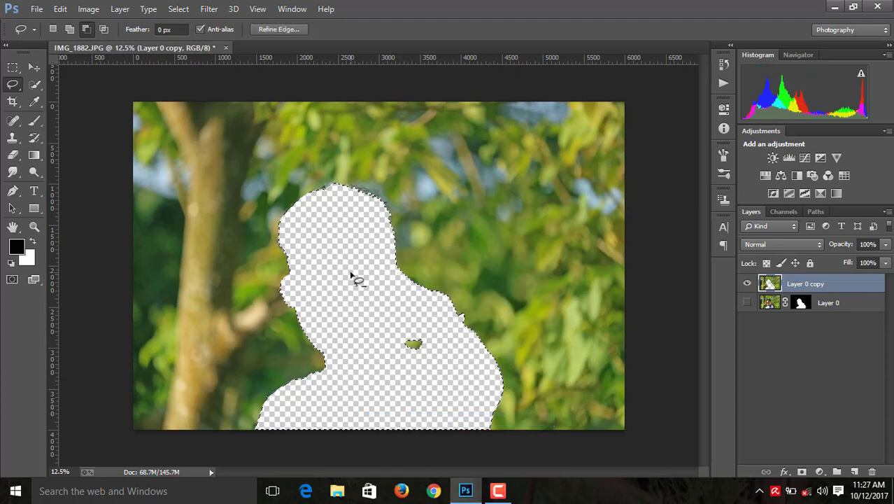
right_click(474, 219)
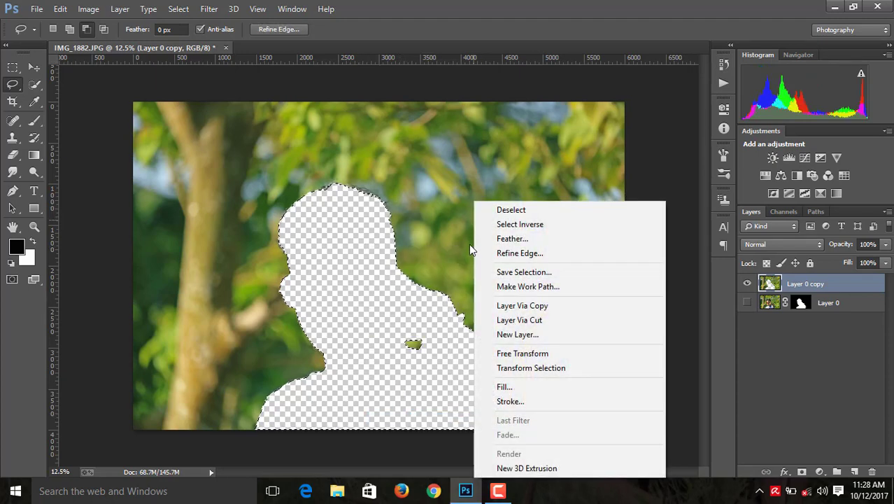
click(503, 388)
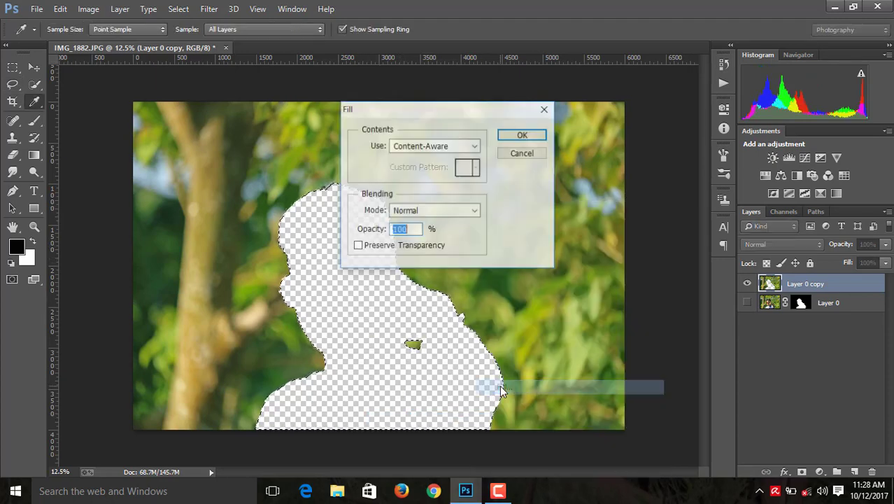
click(520, 135)
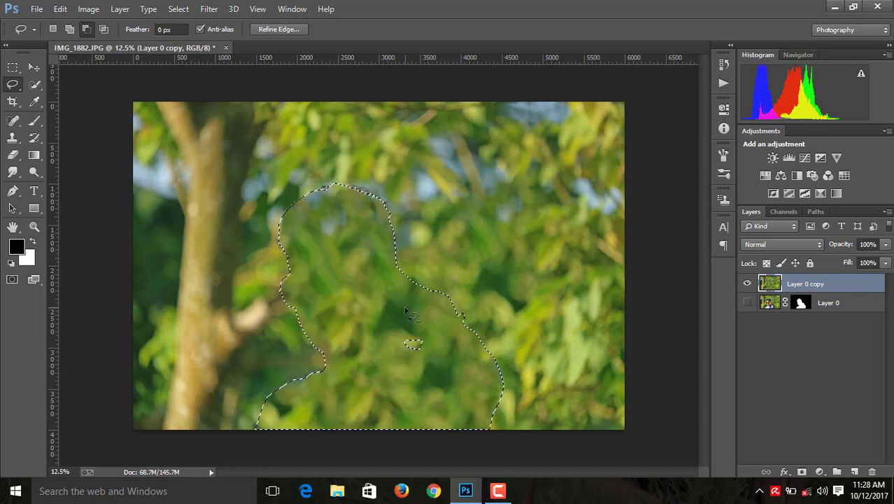
key(ctrl+d)
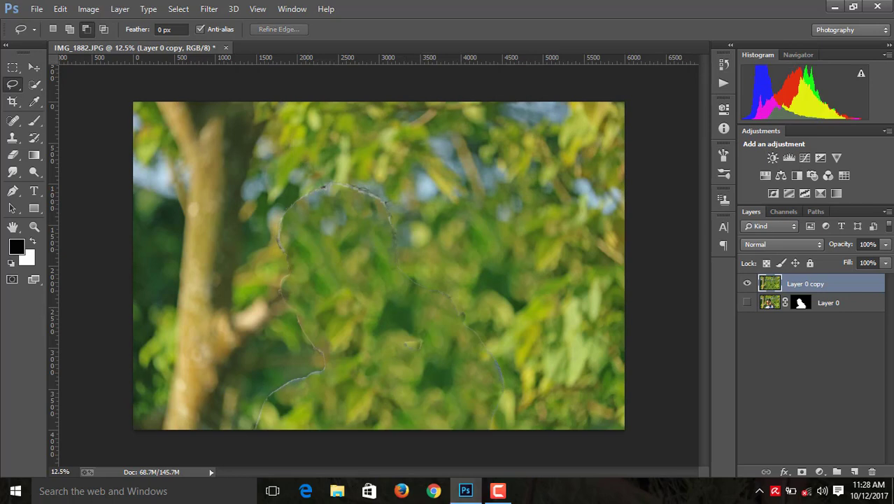
Step: Move Layer 0 copy below Layer 0, show Layer 0 and apply its mask
drag(829, 285, 775, 364)
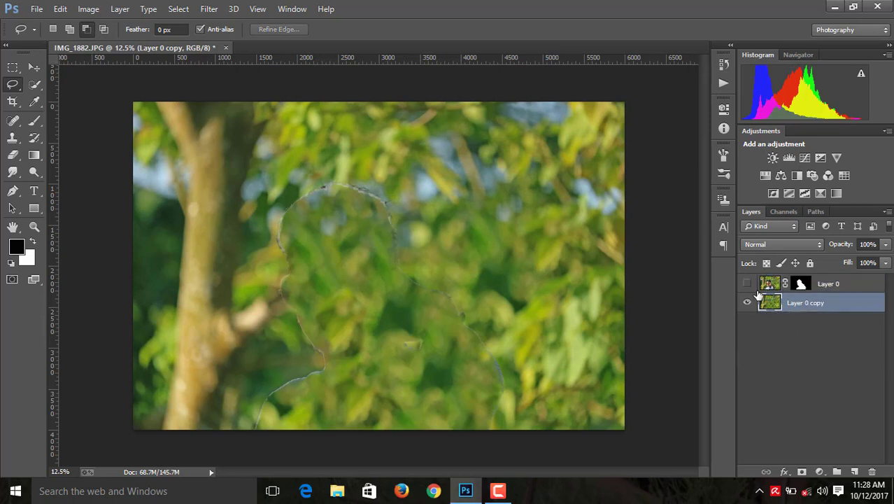
click(748, 284)
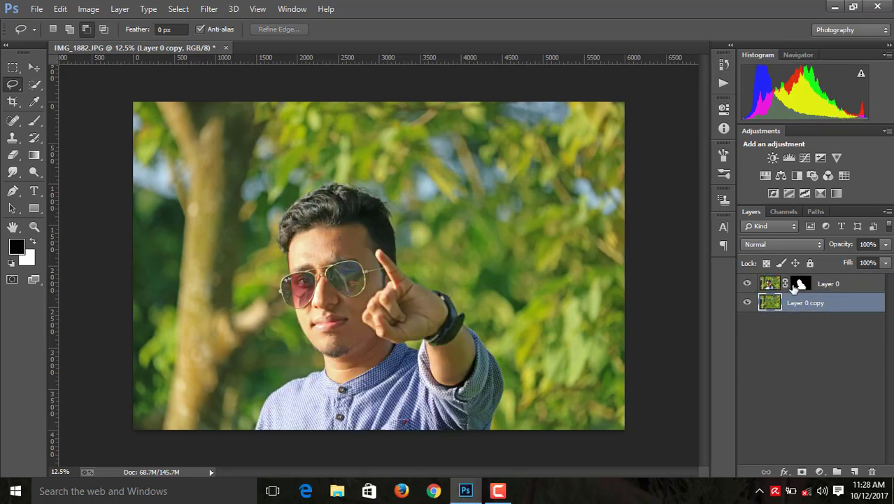
click(798, 284)
right_click(798, 284)
click(756, 329)
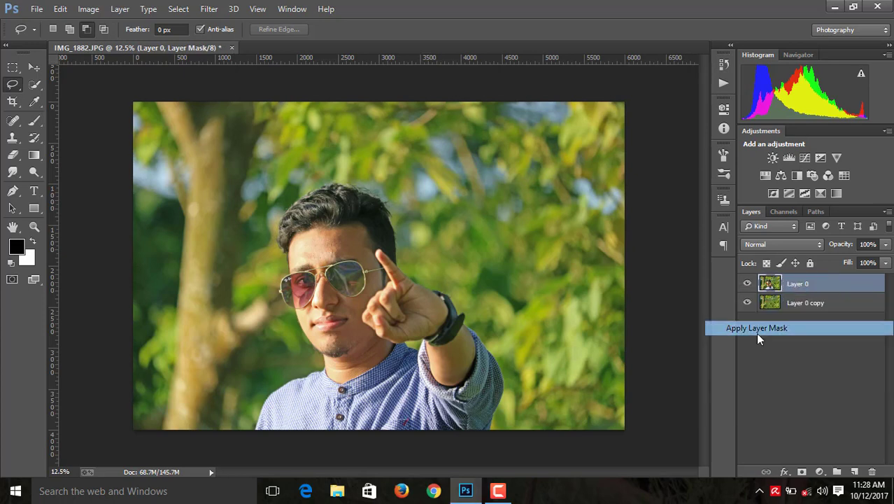
click(757, 329)
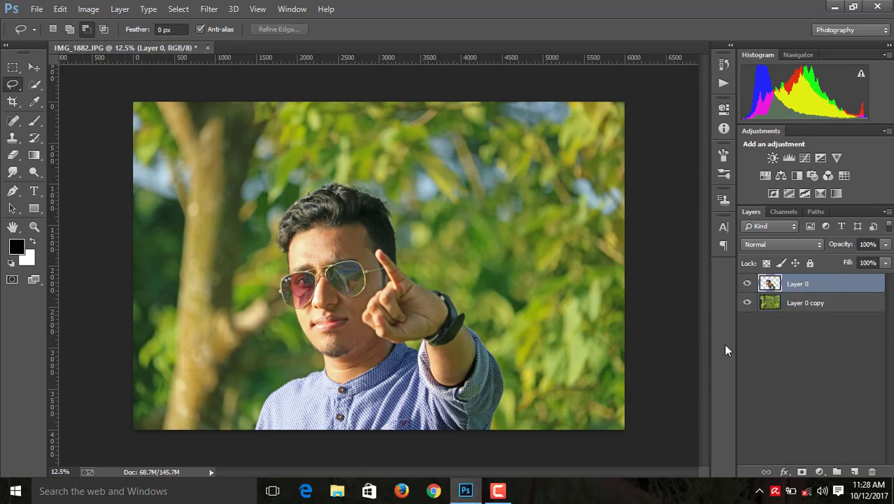
click(775, 303)
Step: Apply a 106.3-pixel Gaussian Blur to the Layer 0 copy background
click(209, 9)
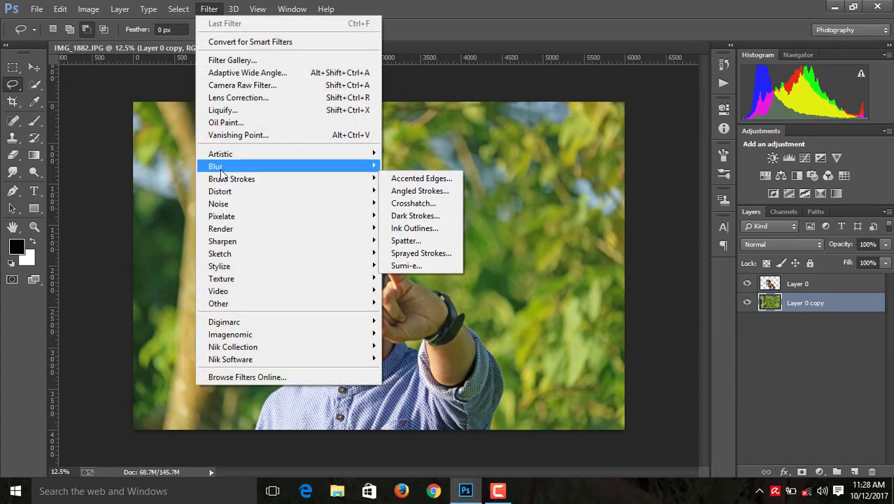
mouse_move(215, 166)
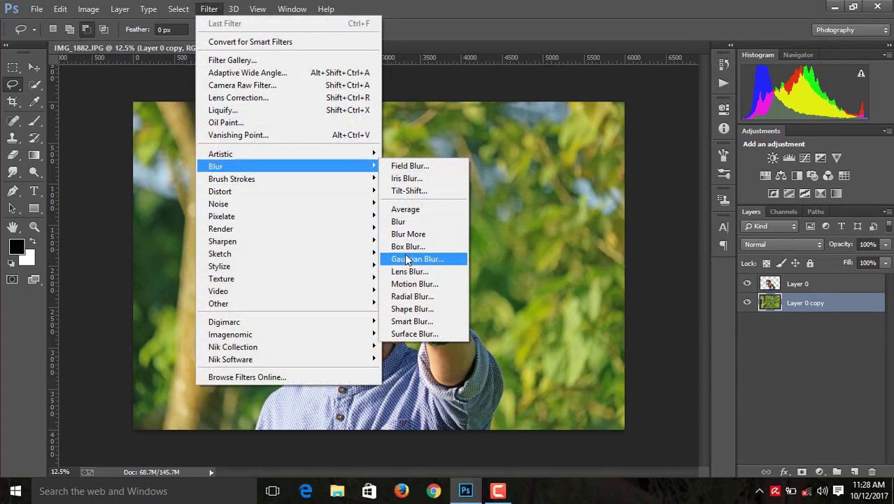
click(408, 259)
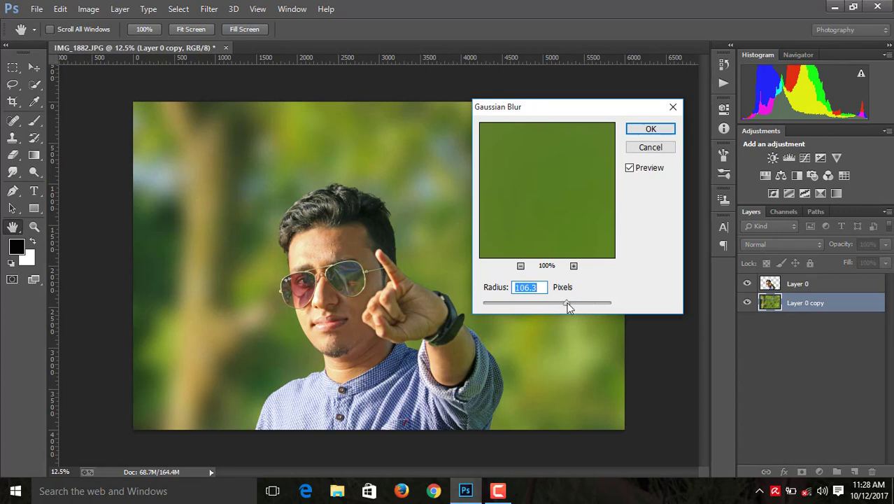
drag(563, 303, 568, 304)
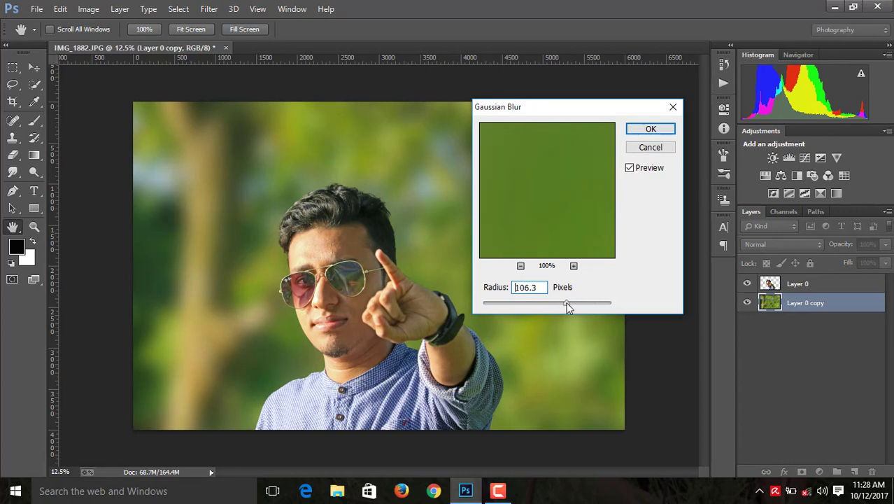
click(635, 132)
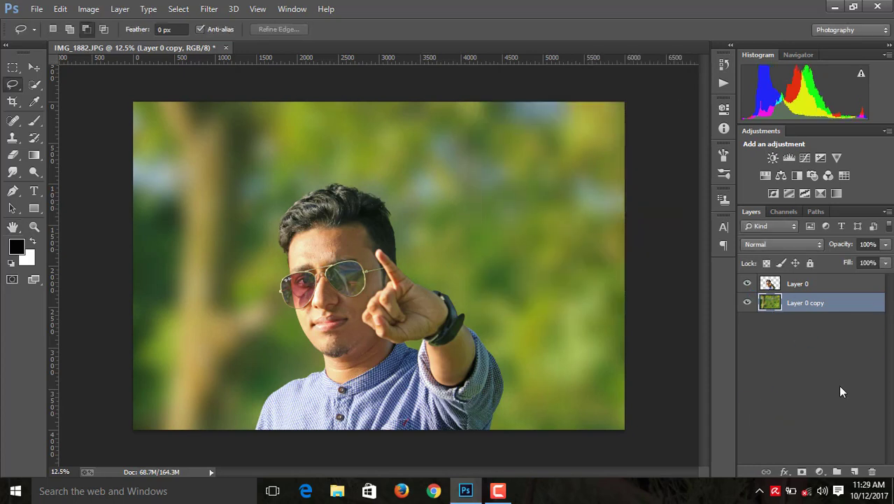
click(798, 285)
click(805, 305)
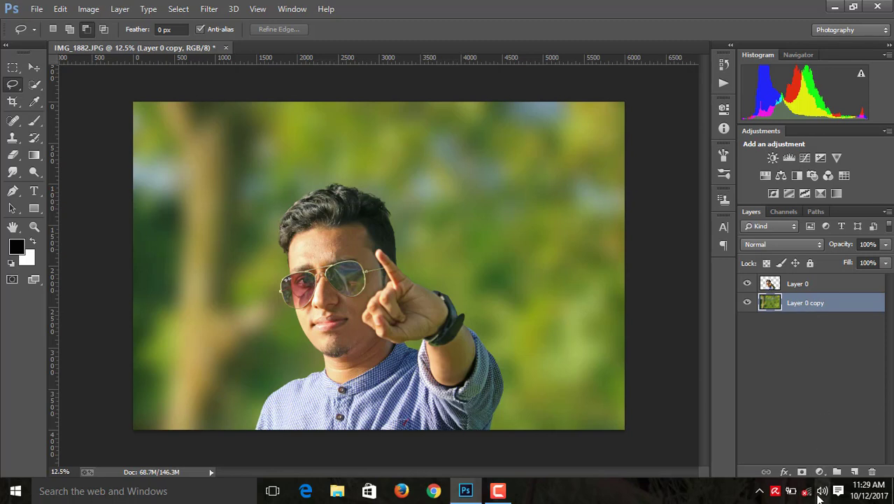
click(816, 451)
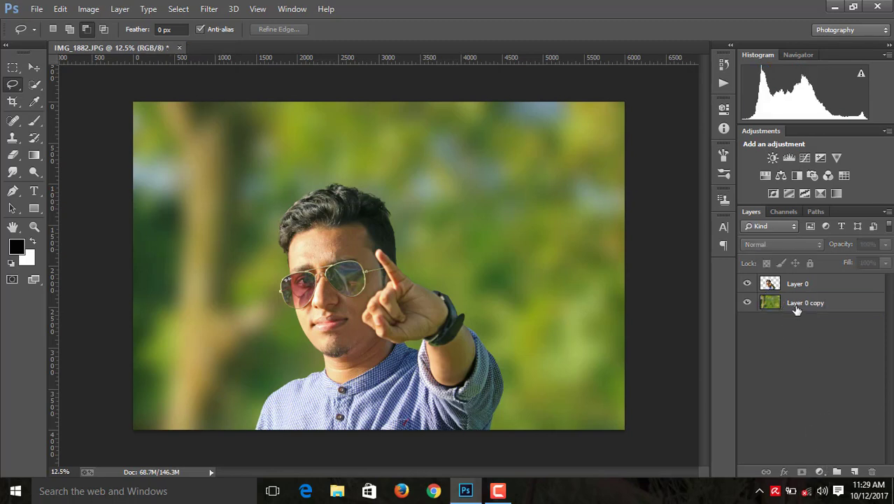
Step: Add a violet-to-orange Gradient Map above the blurred Layer 0 copy at 71% opacity
click(797, 308)
click(821, 472)
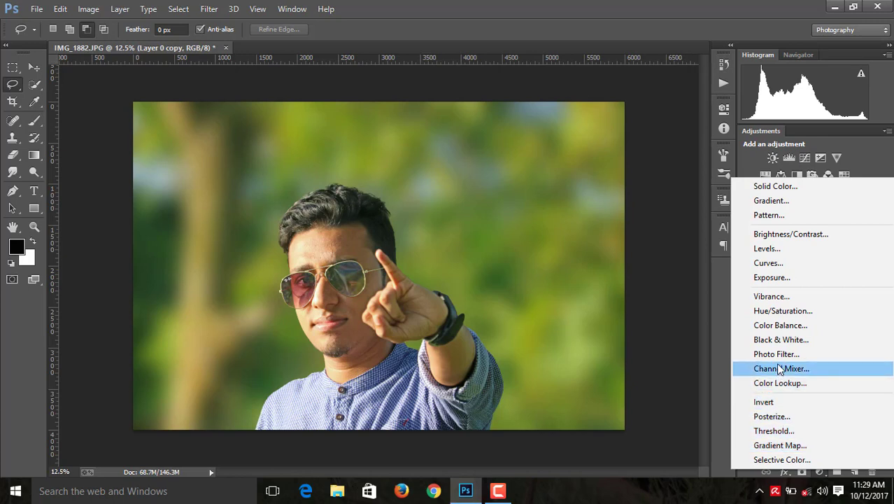
click(766, 443)
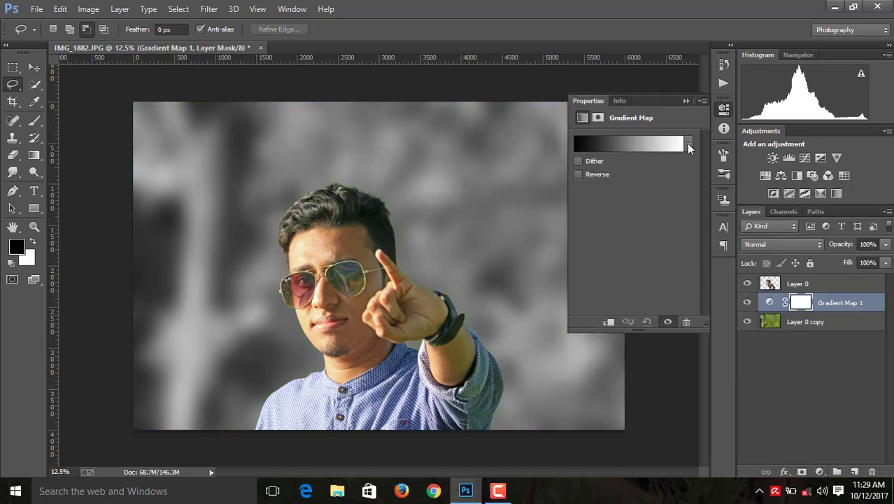
click(689, 145)
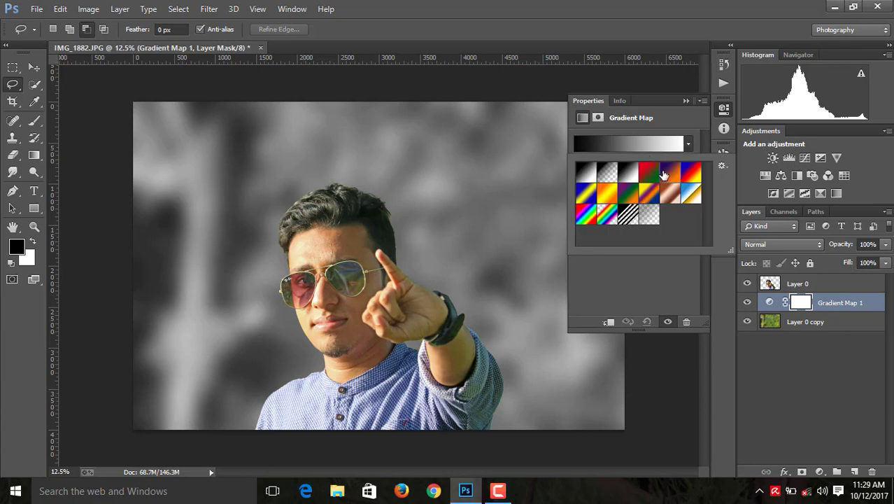
click(665, 174)
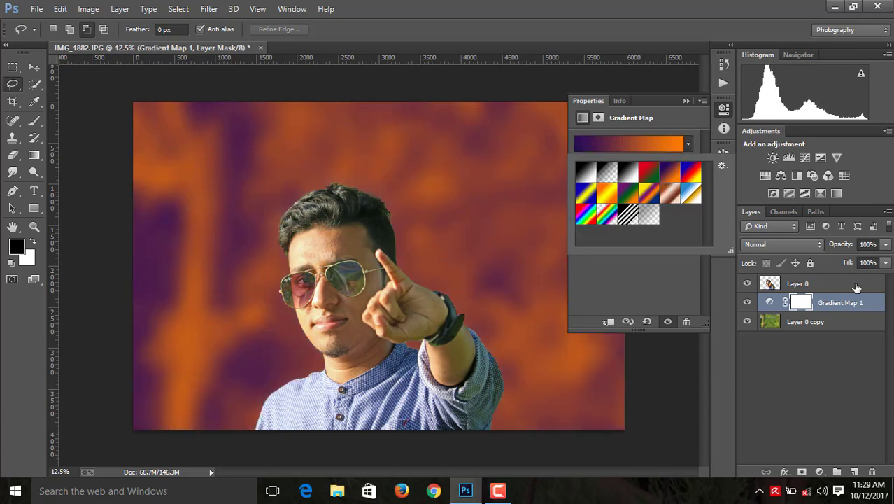
click(885, 245)
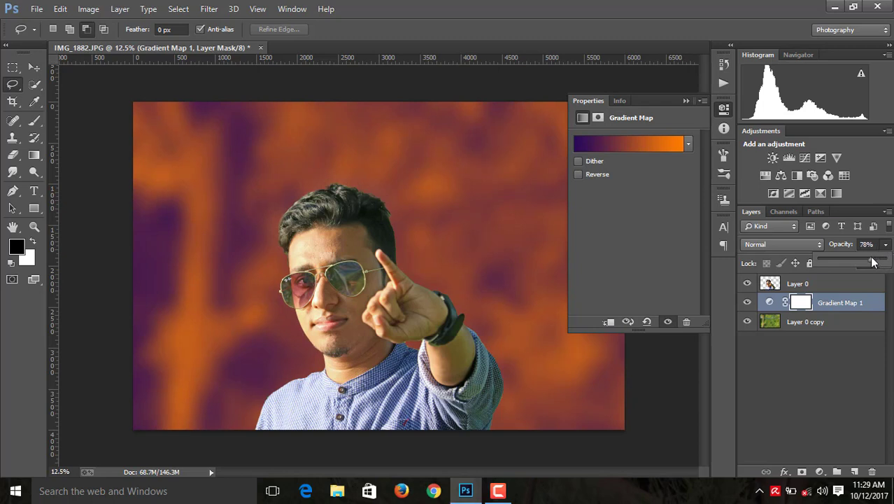
drag(873, 262, 869, 262)
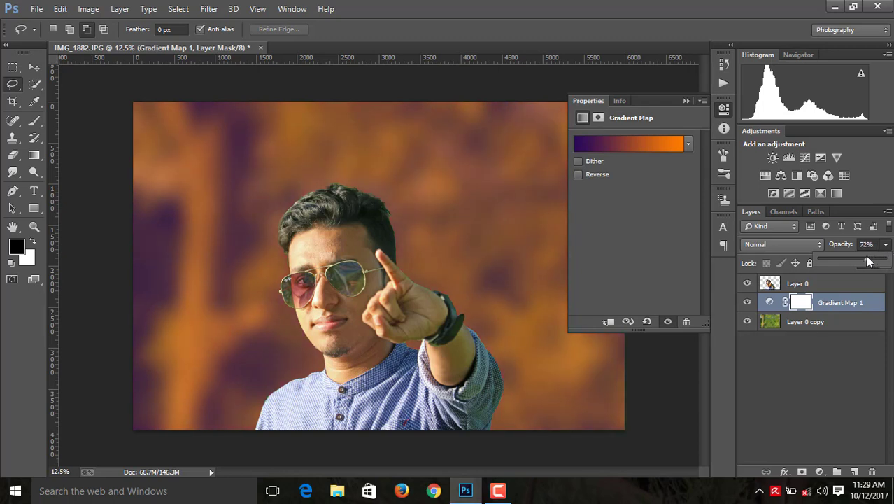
click(686, 102)
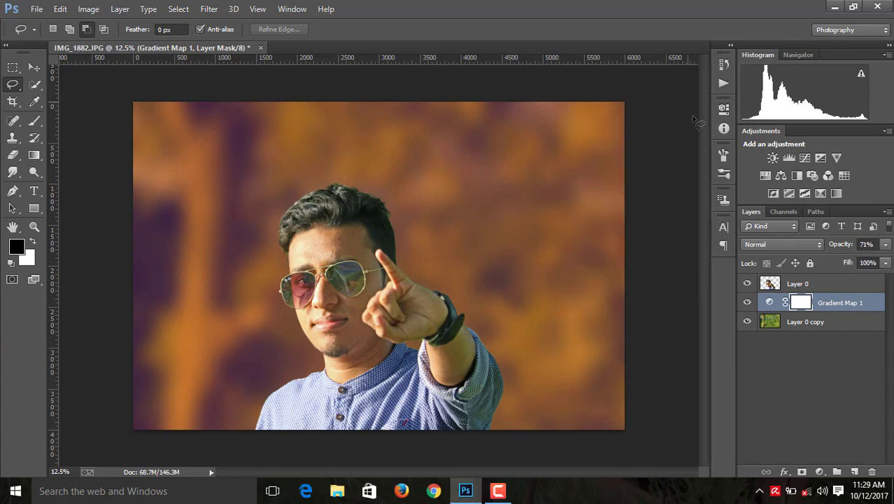
click(808, 283)
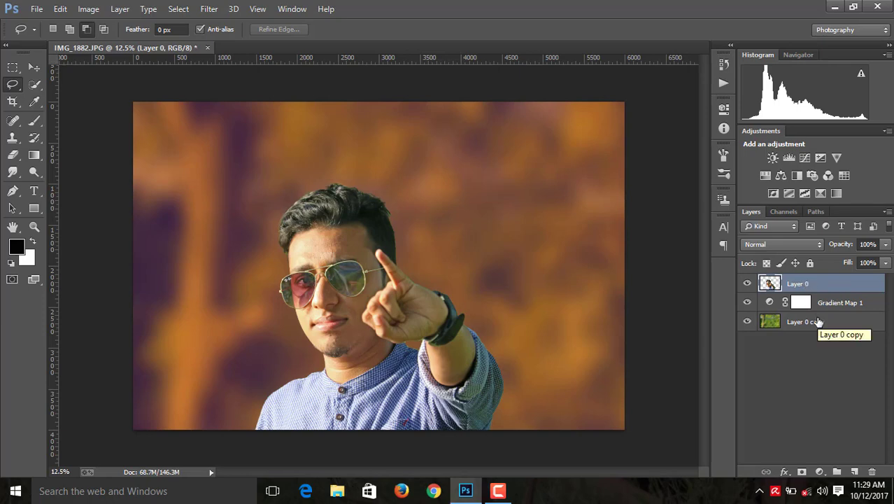
Step: Open Layer 0's context menu and the Select menu, then dismiss both unchanged
right_click(815, 285)
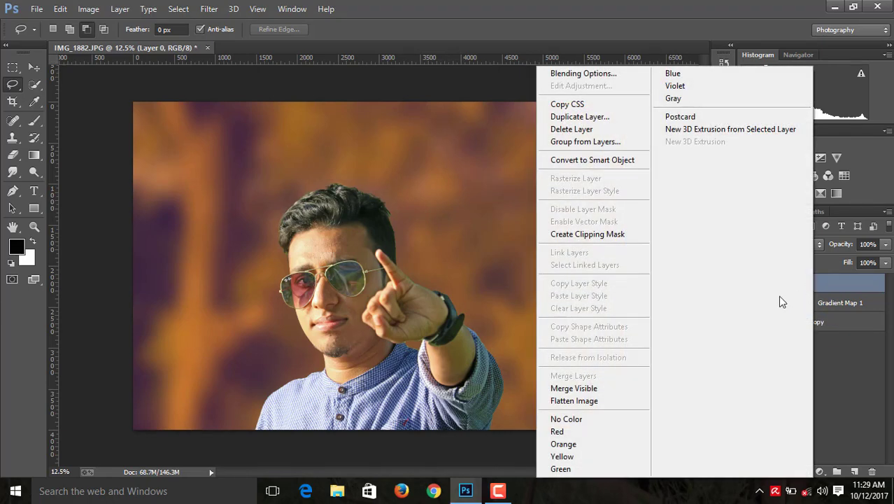
click(822, 365)
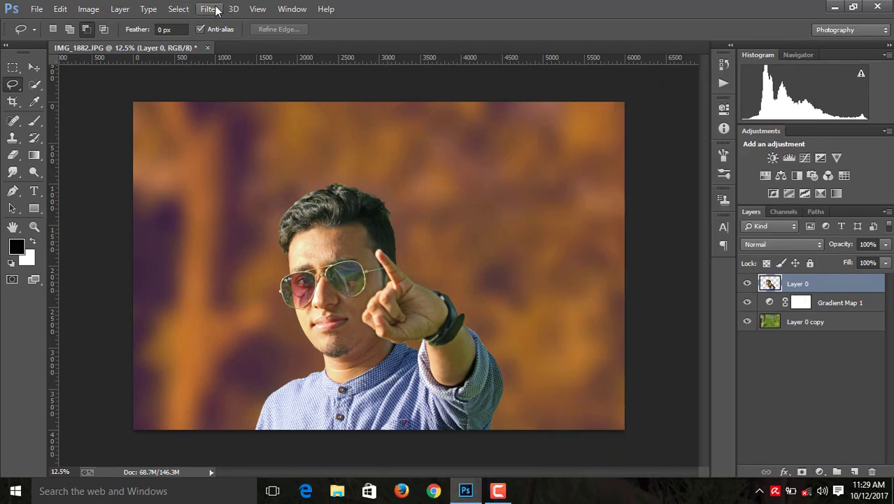
click(180, 8)
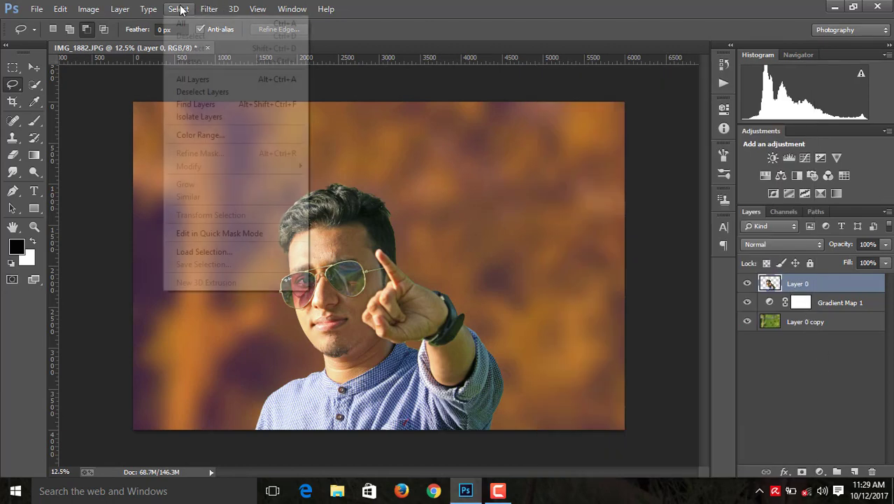
click(417, 8)
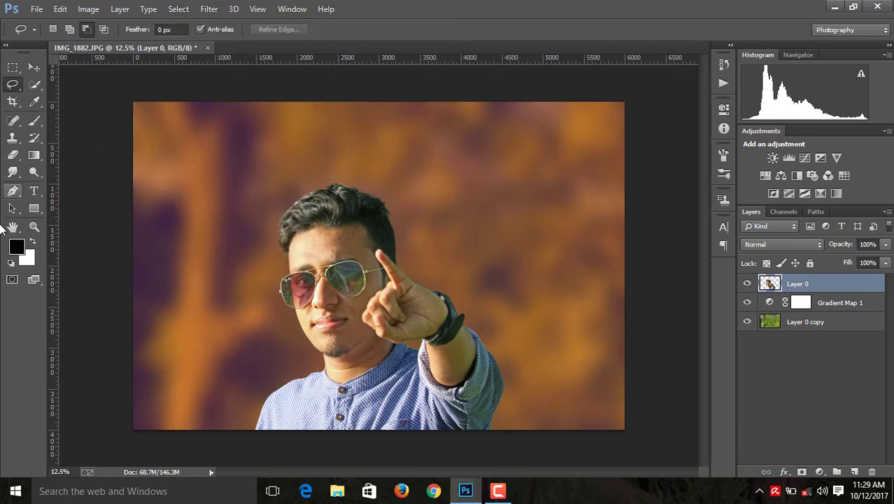
Step: Choose the Smudge tool with the 65 px textured brush at 63% strength
click(16, 173)
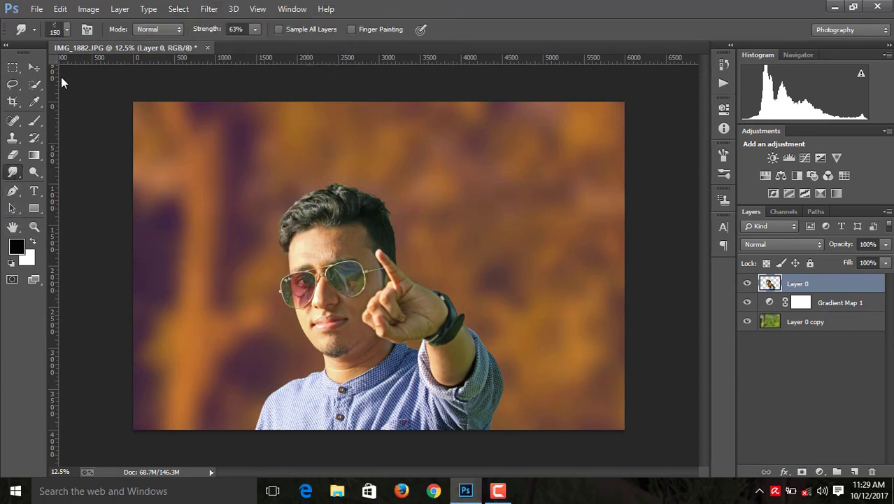
click(66, 35)
scroll(129, 158, down, 2)
scroll(130, 158, down, 2)
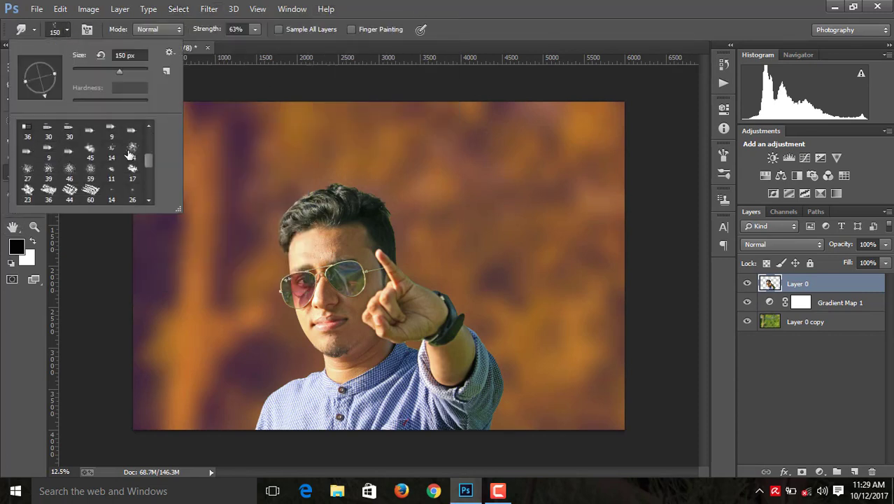
scroll(129, 157, down, 2)
scroll(130, 158, down, 2)
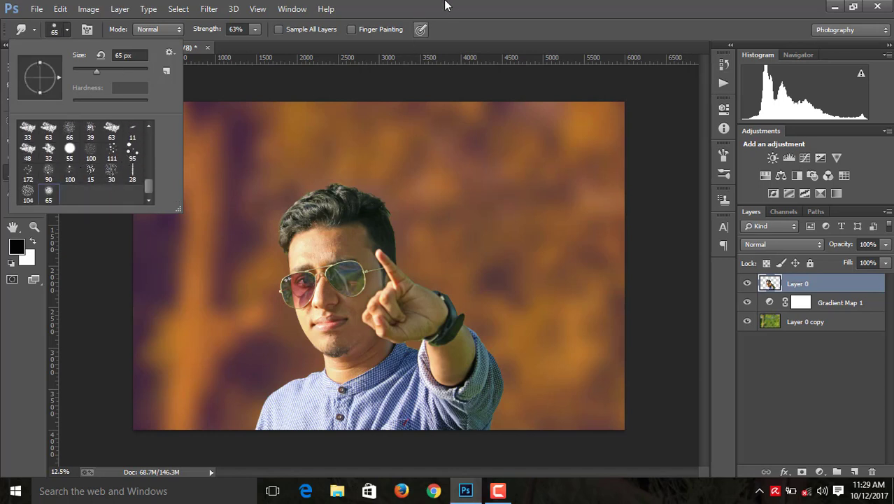
click(336, 45)
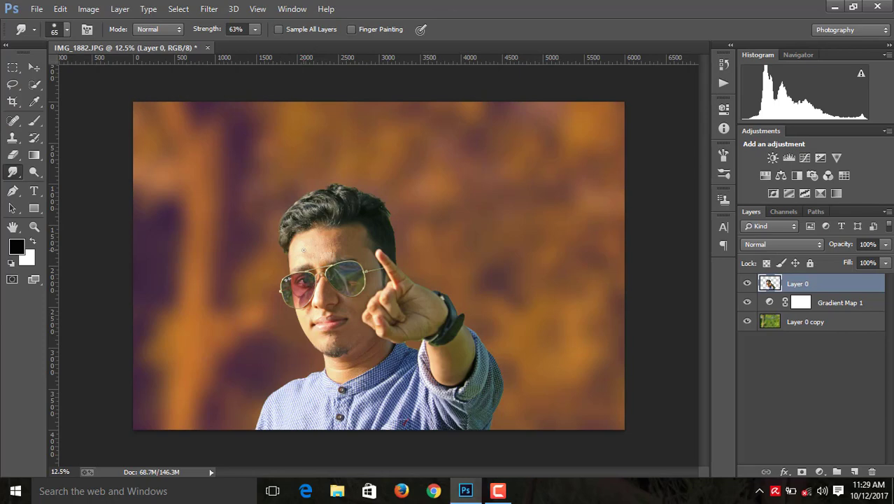
Step: Zoom in on the forehead and lower the Smudge strength to 15%
scroll(303, 249, up, 1)
scroll(303, 249, up, 1)
scroll(304, 250, up, 1)
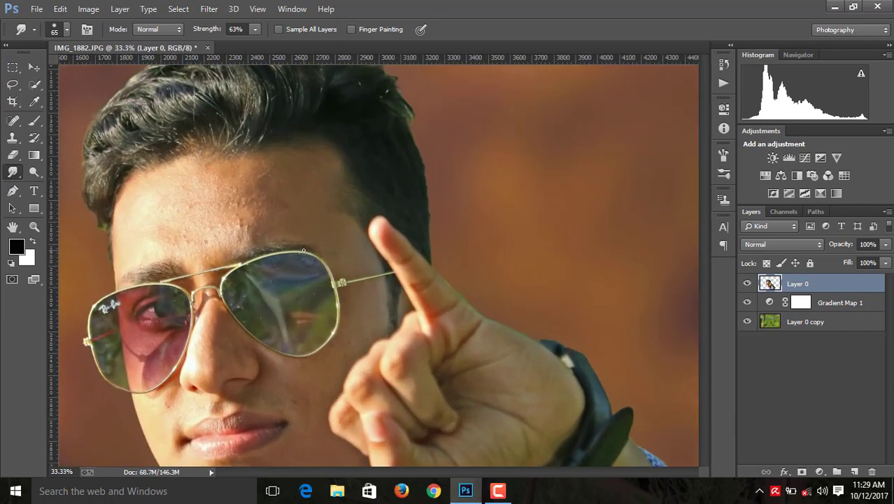
scroll(303, 249, up, 1)
scroll(214, 202, up, 1)
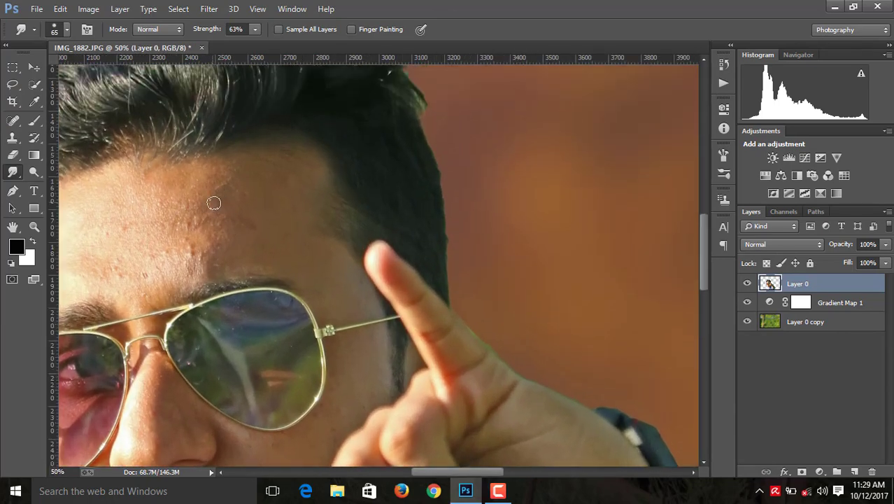
scroll(214, 202, up, 1)
scroll(214, 203, up, 1)
drag(429, 473, 403, 473)
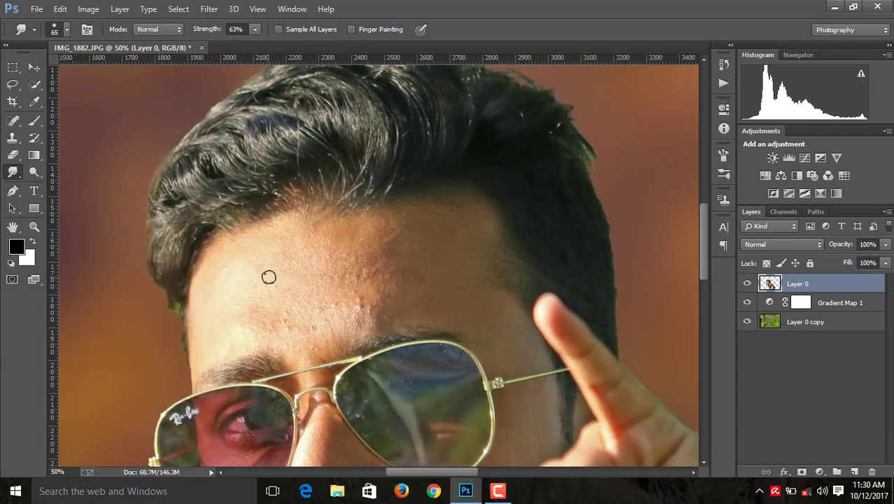
scroll(269, 277, up, 1)
scroll(269, 277, up, 1)
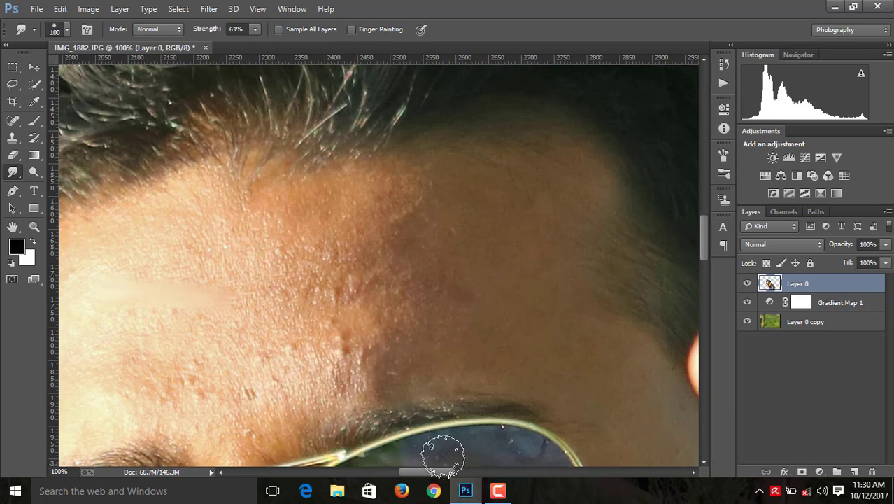
drag(430, 474, 394, 473)
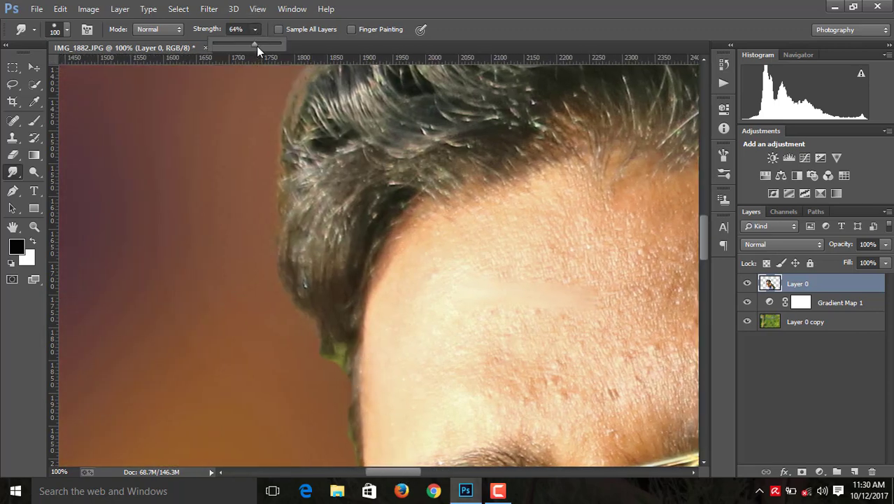
drag(233, 48, 229, 48)
scroll(535, 270, down, 2)
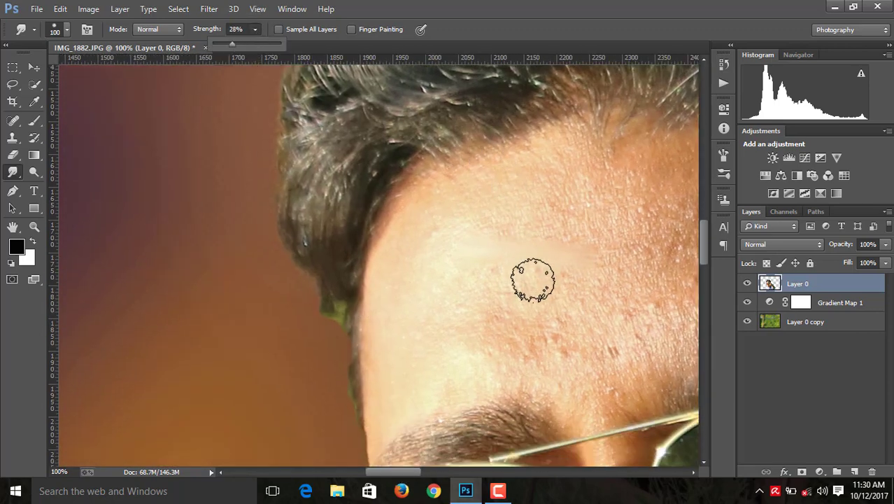
scroll(535, 272, down, 2)
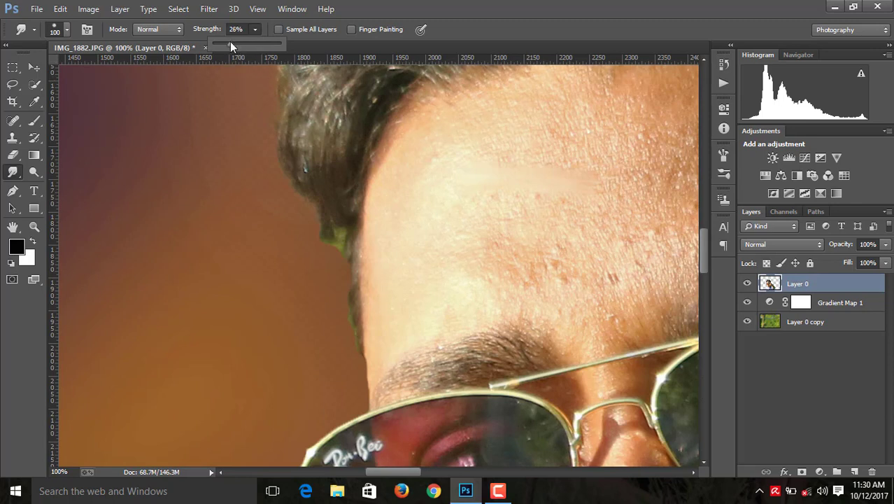
click(539, 251)
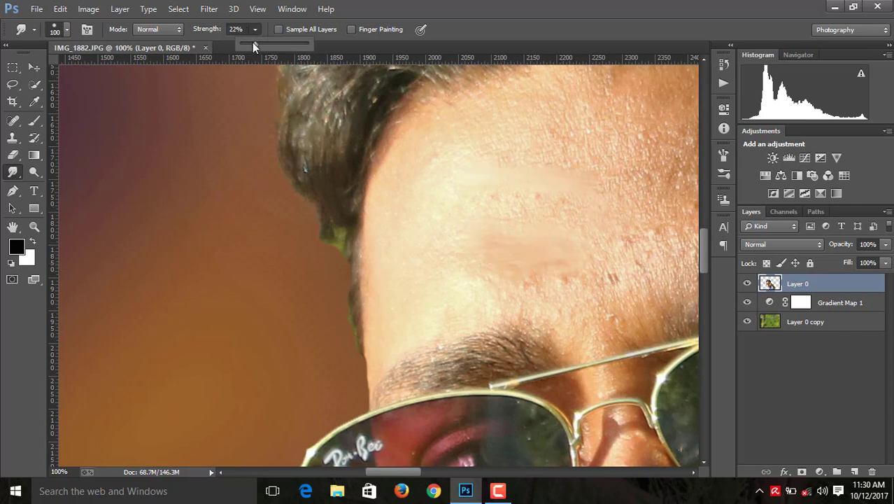
scroll(546, 274, down, 2)
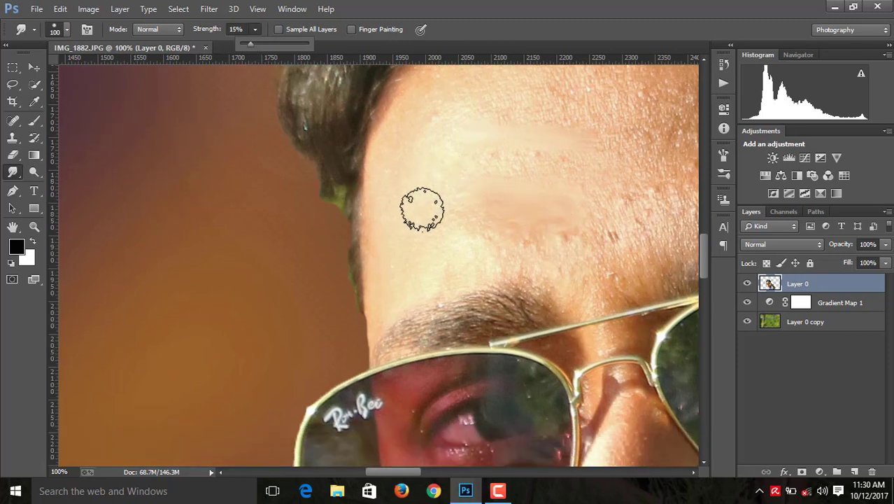
click(396, 271)
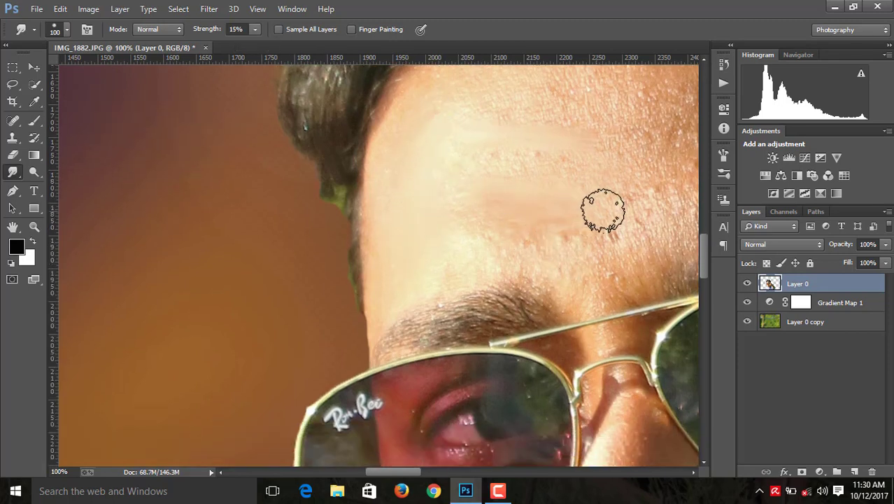
Step: Smudge the upper and lower forehead to even out texture and reddish blotches
mouse_move(558, 234)
mouse_down()
mouse_move(552, 253)
mouse_move(625, 243)
mouse_move(664, 225)
mouse_move(649, 229)
mouse_up()
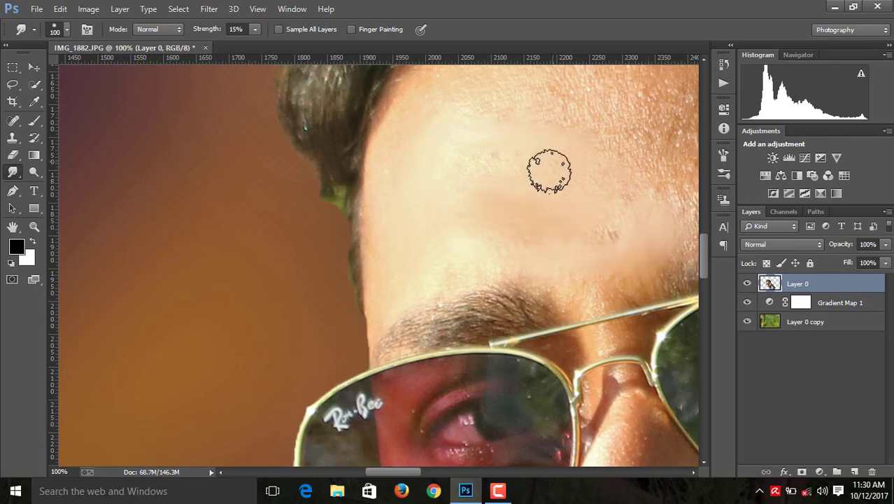
scroll(588, 246, up, 1)
drag(403, 473, 424, 473)
scroll(276, 199, up, 2)
scroll(168, 187, up, 3)
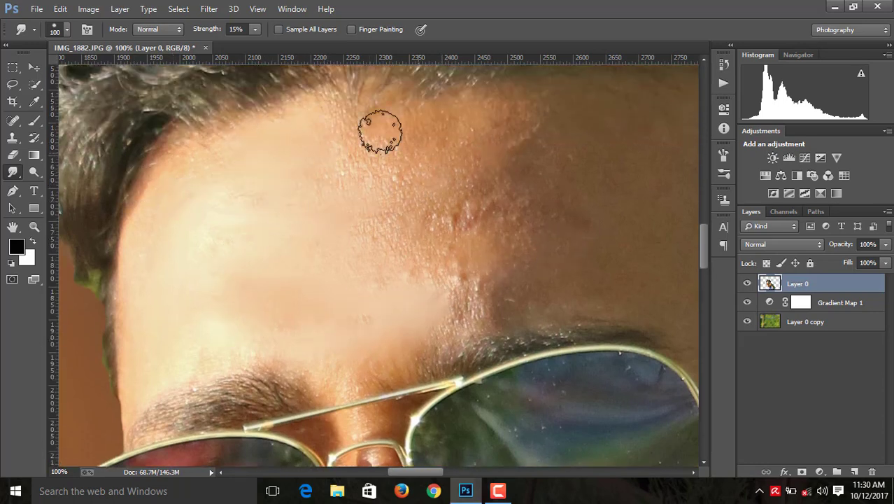
mouse_move(379, 130)
mouse_down()
mouse_move(323, 161)
mouse_move(379, 134)
mouse_move(321, 117)
mouse_up()
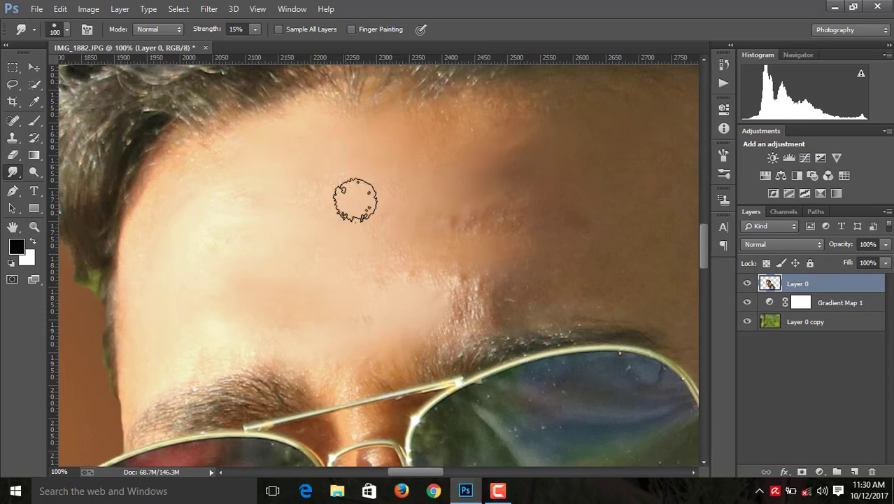
mouse_move(442, 248)
mouse_down()
mouse_move(368, 295)
mouse_move(549, 289)
mouse_move(434, 314)
mouse_move(504, 323)
mouse_up()
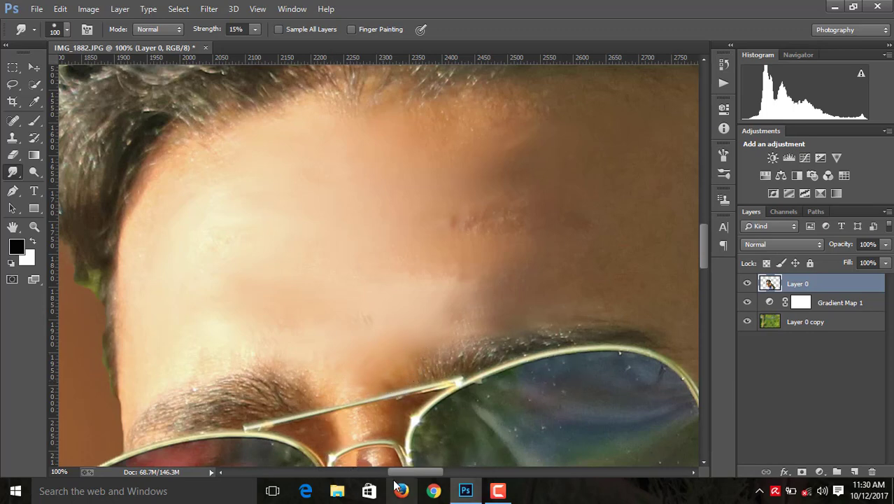
drag(401, 473, 422, 473)
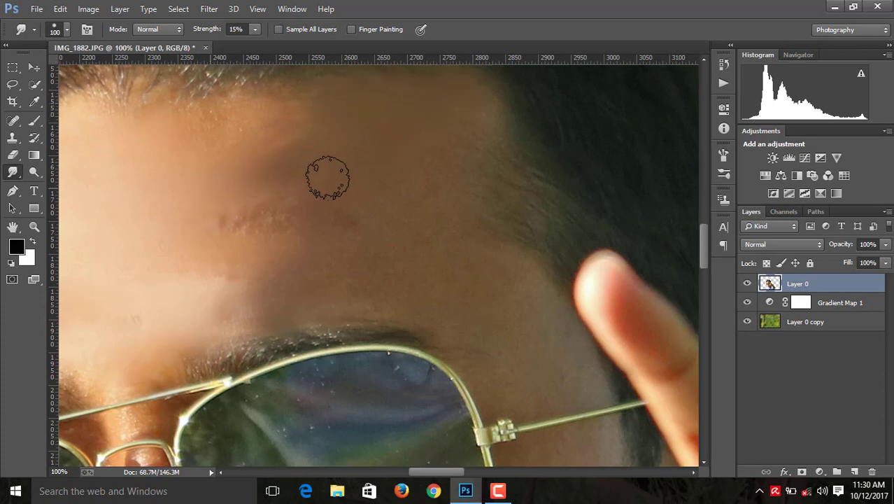
mouse_move(277, 178)
mouse_down()
mouse_move(210, 210)
mouse_move(279, 229)
mouse_move(241, 260)
mouse_move(387, 301)
mouse_up()
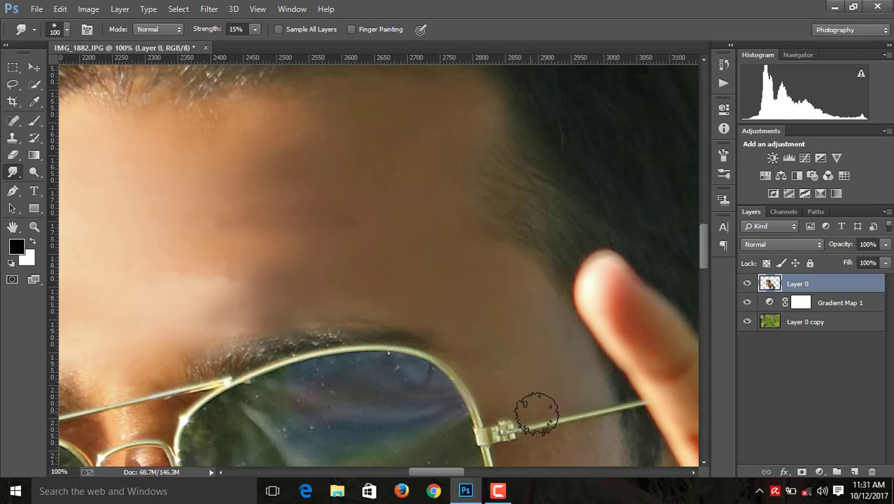
Step: Move down to the chin and smudge away the dark spot and stubble
scroll(559, 395, down, 1)
scroll(549, 381, down, 1)
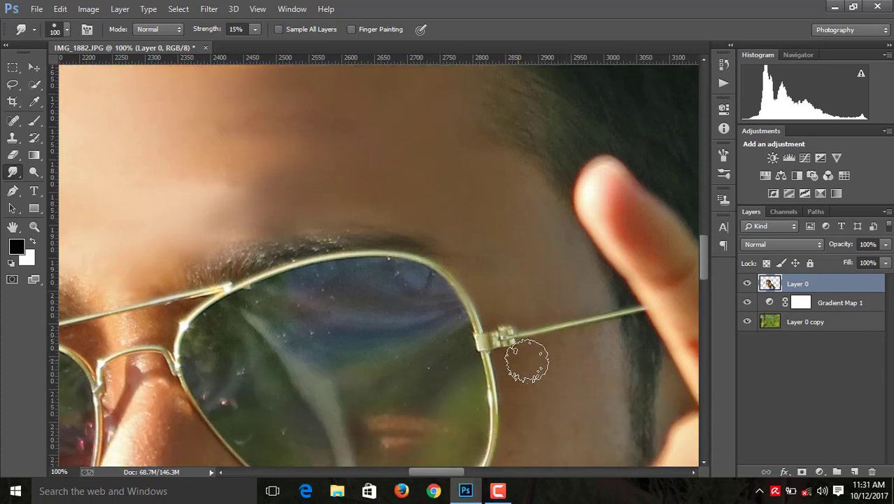
scroll(594, 392, down, 1)
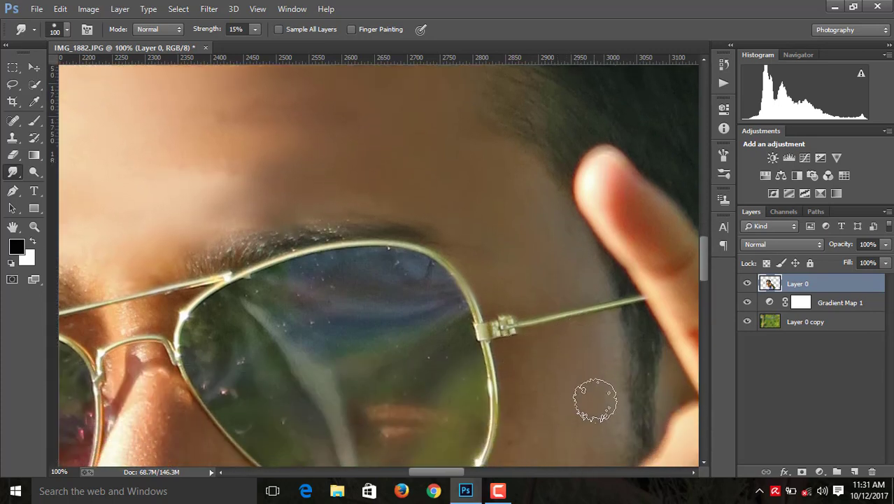
scroll(586, 381, down, 1)
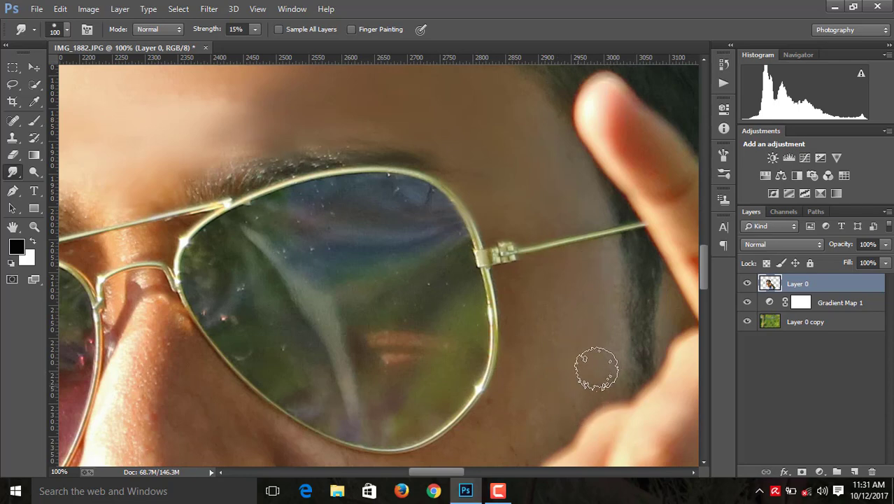
scroll(566, 363, down, 1)
scroll(567, 363, down, 1)
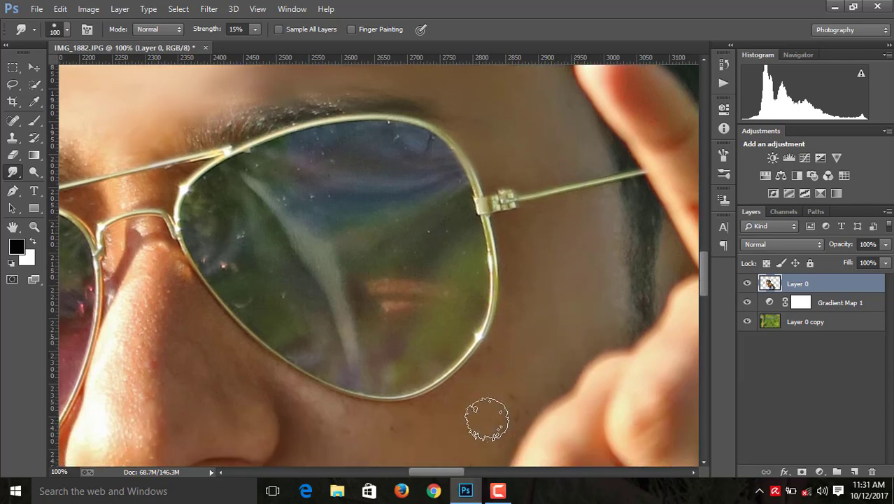
scroll(515, 403, down, 1)
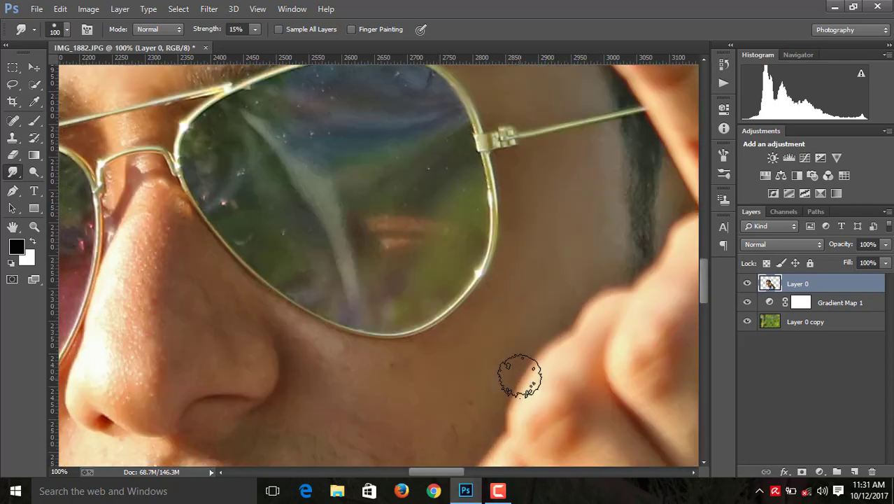
scroll(514, 370, down, 2)
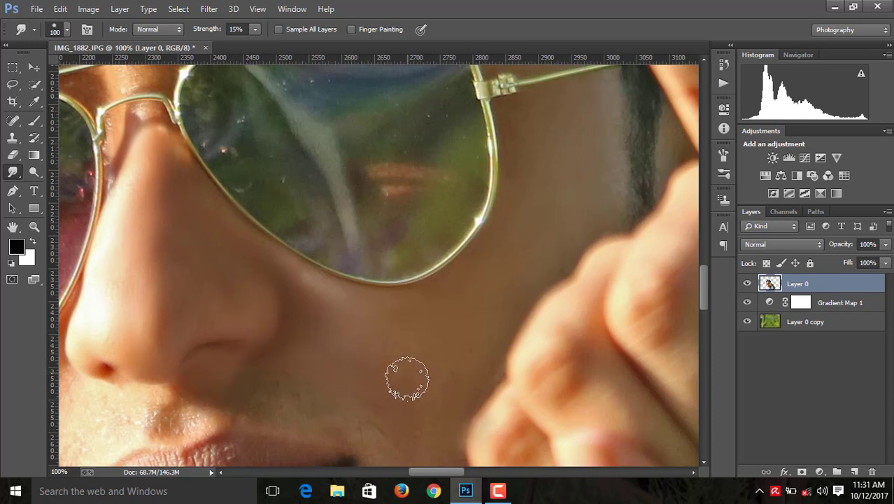
scroll(407, 378, down, 3)
scroll(413, 335, down, 2)
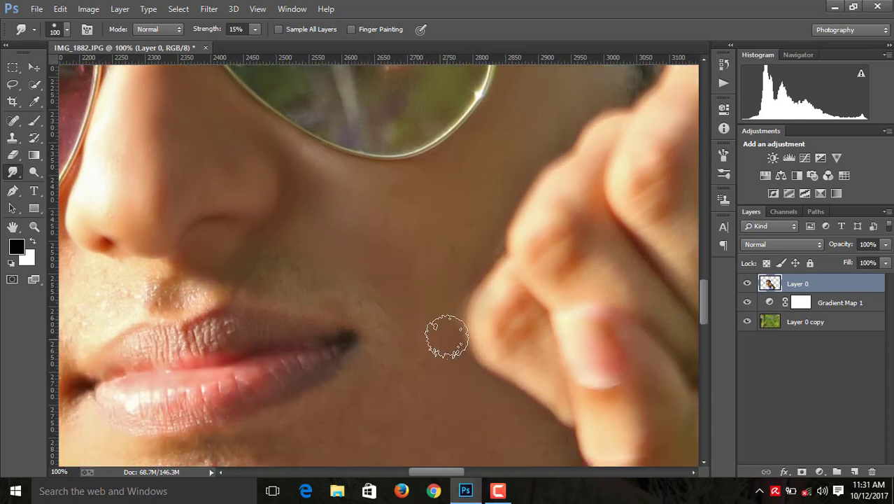
scroll(443, 326, down, 4)
scroll(451, 280, down, 1)
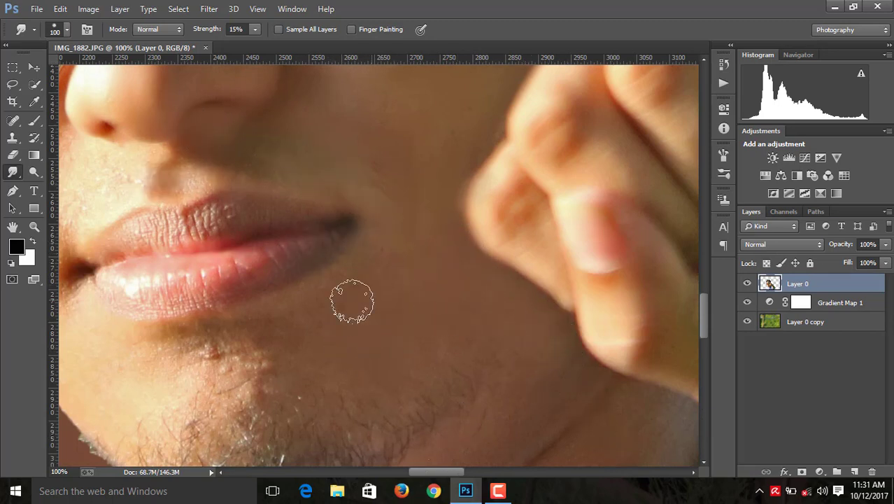
drag(304, 304, 117, 334)
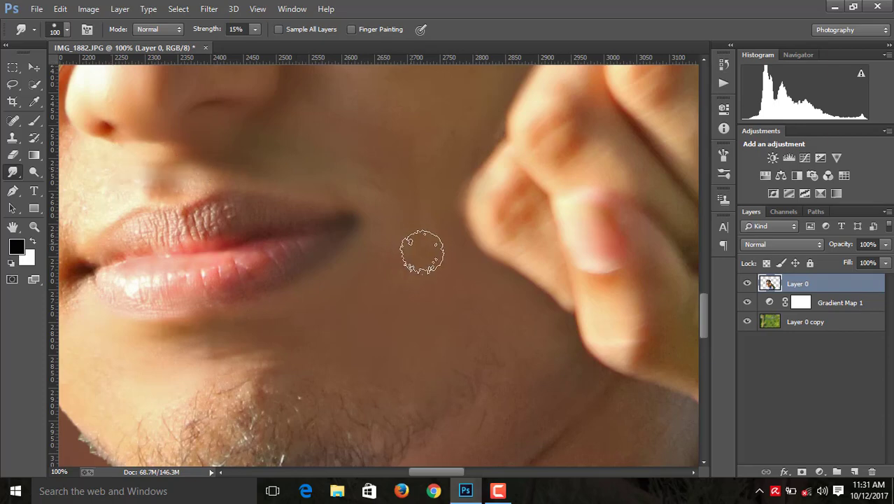
Step: Scroll the view further down, then back up toward the face
scroll(419, 249, down, 3)
scroll(419, 275, down, 2)
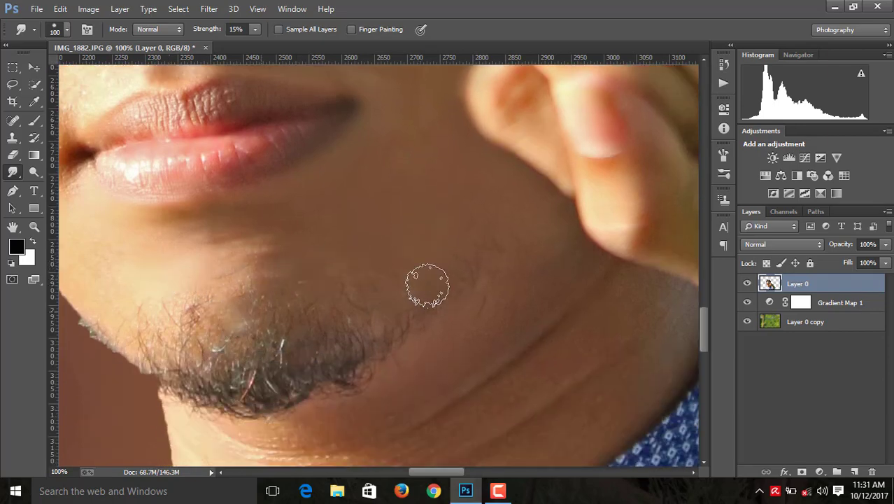
scroll(484, 249, down, 5)
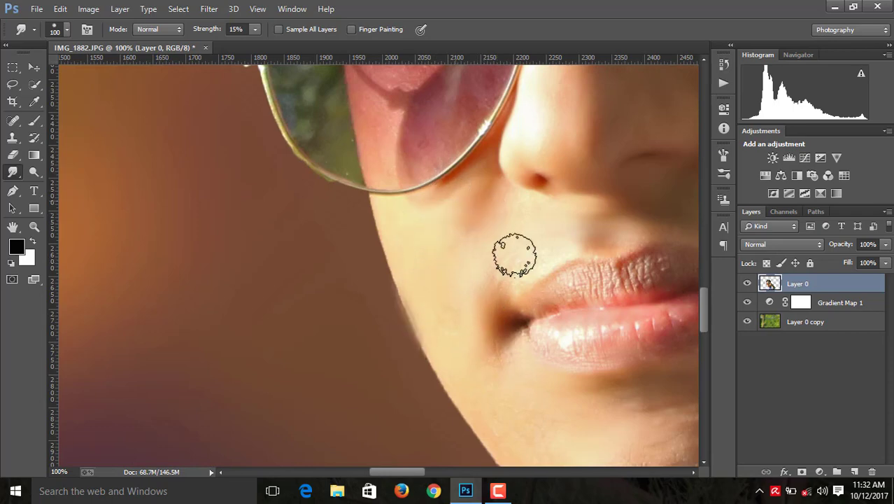
scroll(514, 250, up, 3)
scroll(599, 269, up, 5)
scroll(605, 216, up, 3)
scroll(599, 204, up, 3)
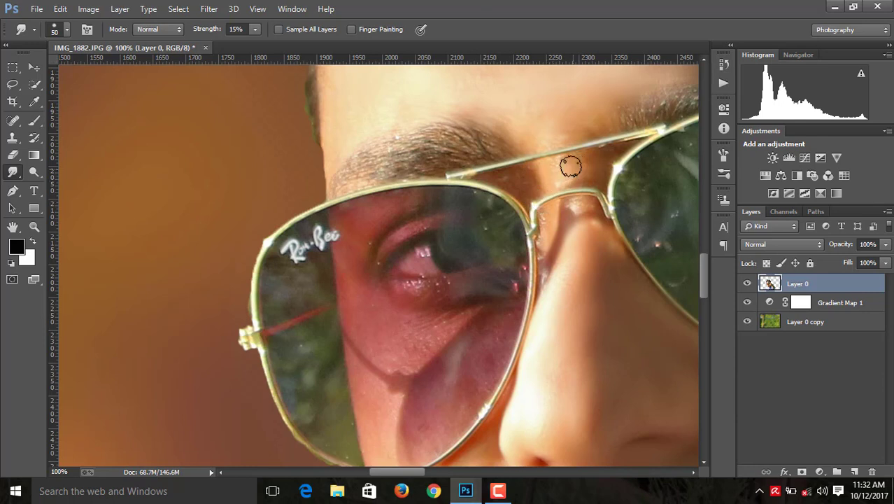
scroll(554, 66, up, 4)
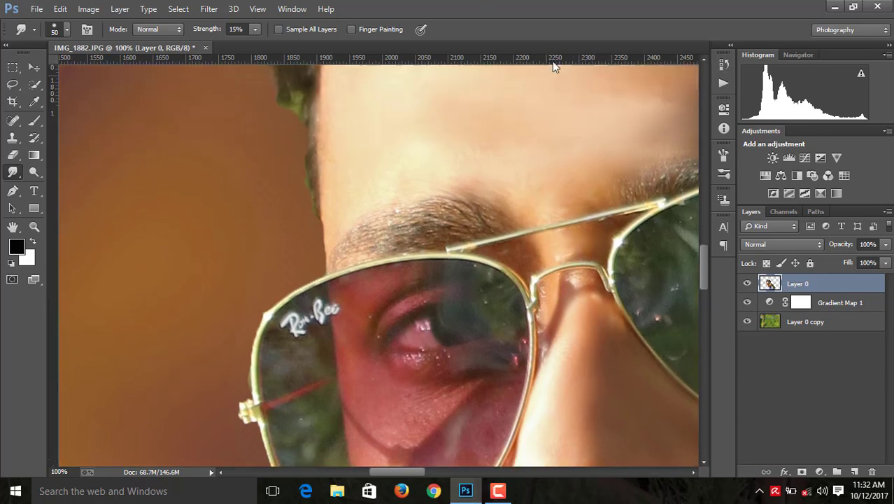
scroll(552, 65, up, 4)
scroll(397, 88, up, 5)
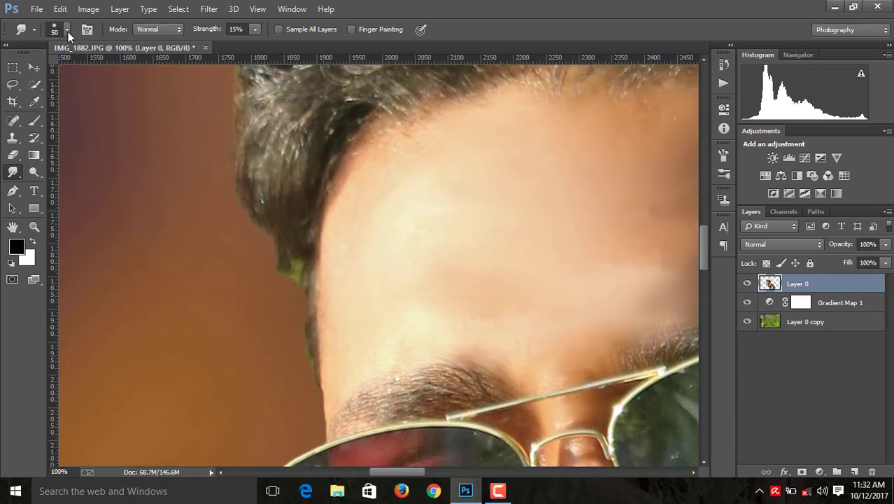
Step: Switch the Smudge brush to the scattered 111 px shape at 71% strength, slightly smaller, zoomed to 33.3%
click(62, 29)
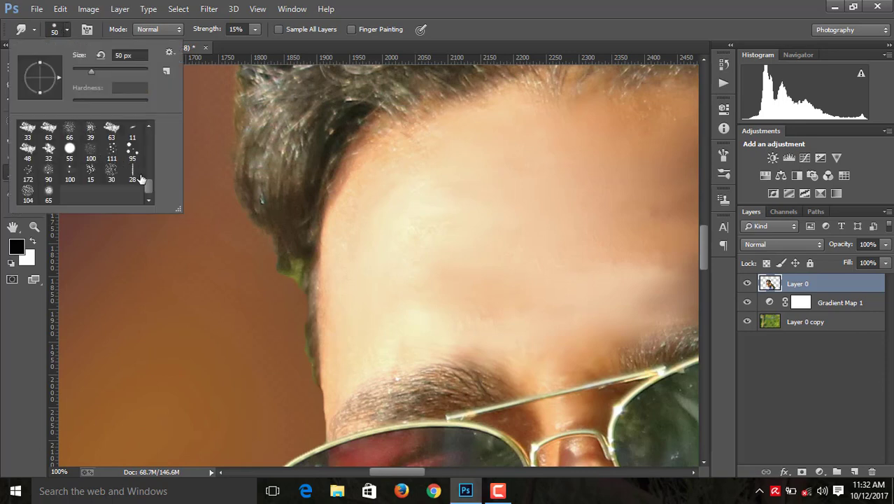
click(112, 158)
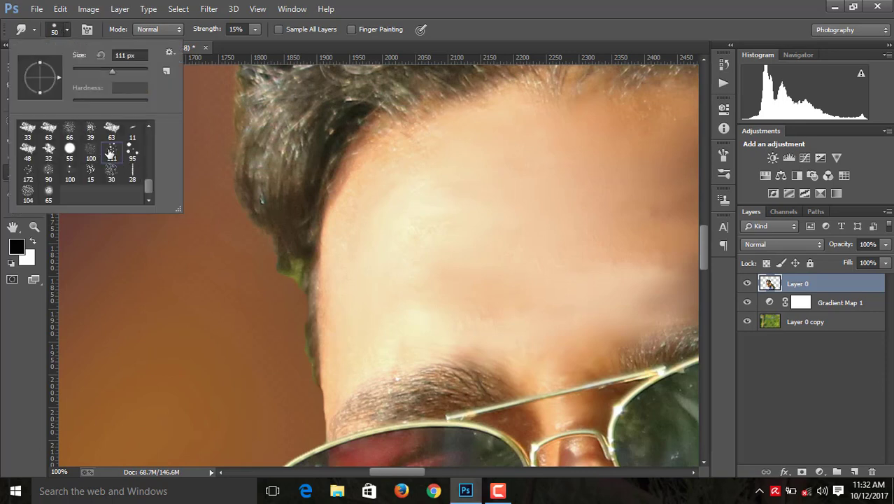
click(395, 6)
click(255, 31)
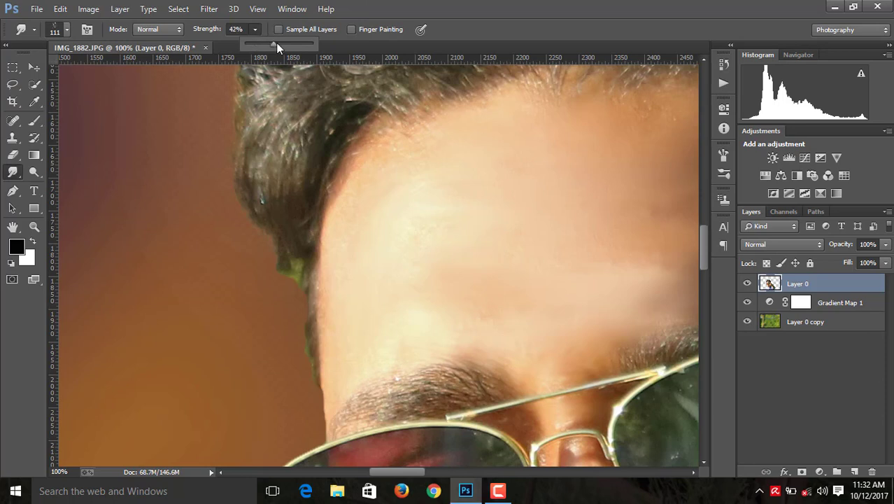
drag(308, 44, 292, 44)
key(bracketleft)
key(bracketleft)
key(bracketleft)
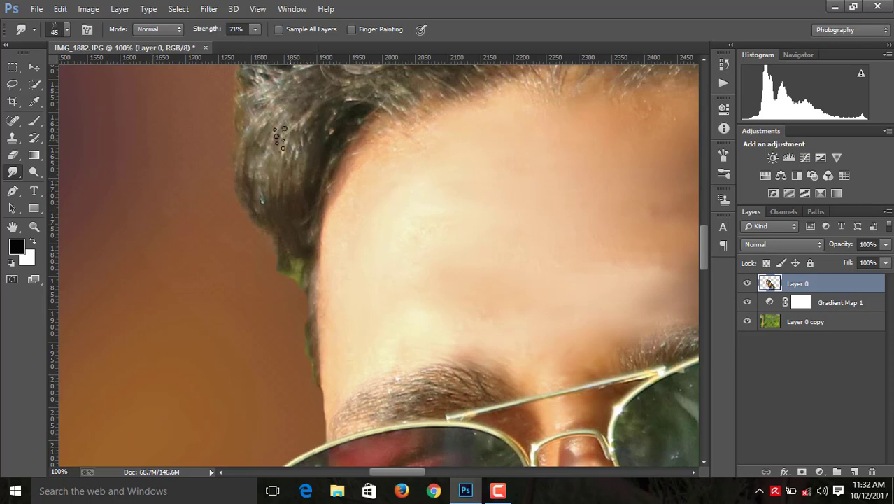
scroll(292, 137, up, 3)
scroll(291, 138, up, 3)
scroll(292, 138, up, 2)
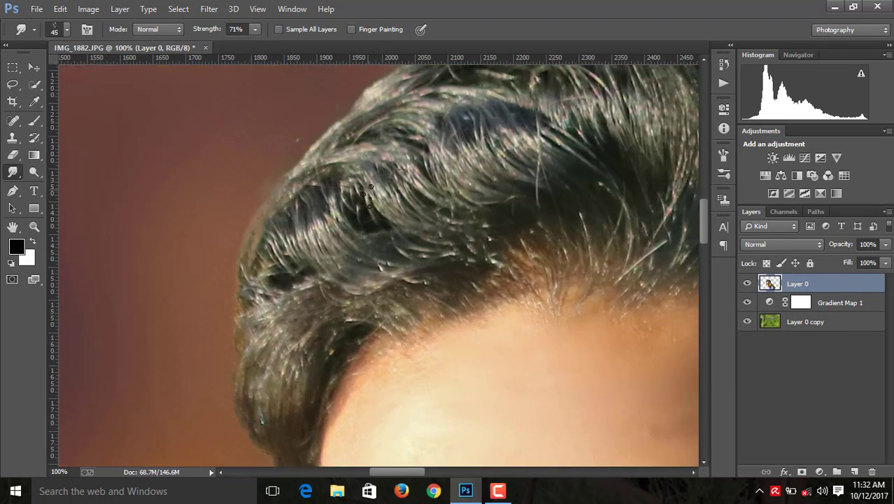
scroll(366, 196, down, 1)
scroll(366, 196, down, 1)
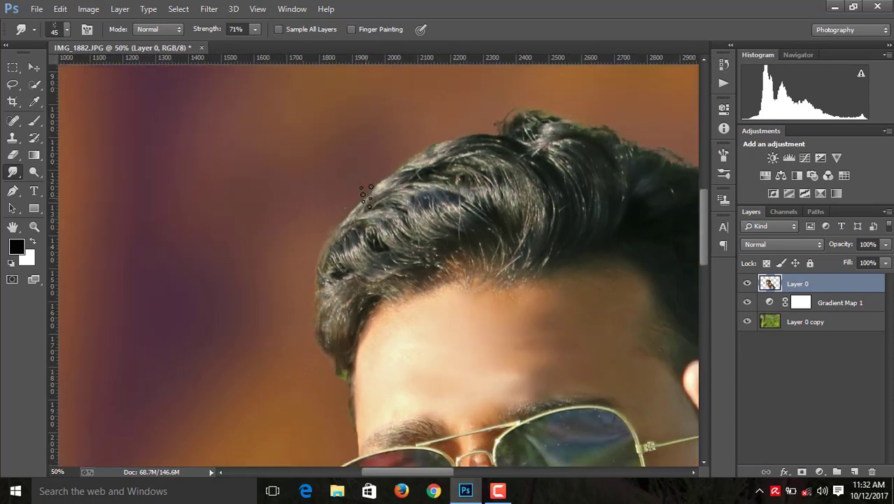
scroll(367, 195, down, 1)
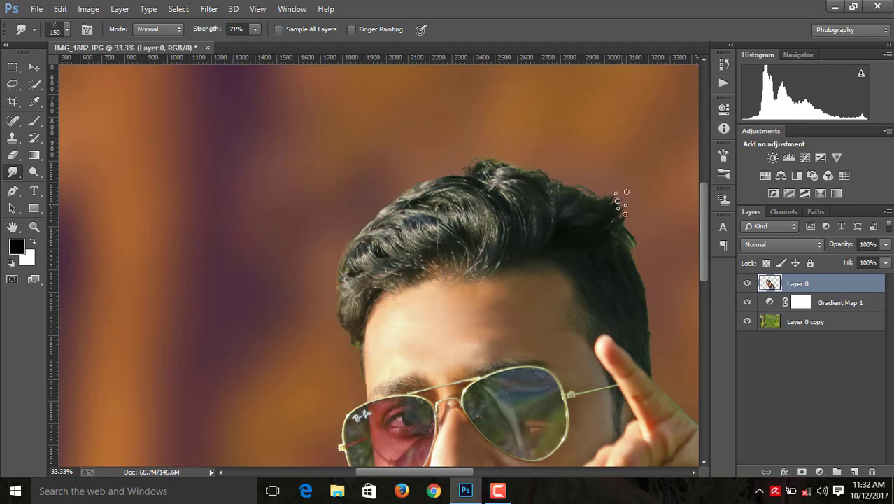
Step: Pull dark spiky strands upward from the top-right hair edge
mouse_move(610, 230)
mouse_down()
mouse_move(610, 189)
mouse_move(594, 203)
mouse_up()
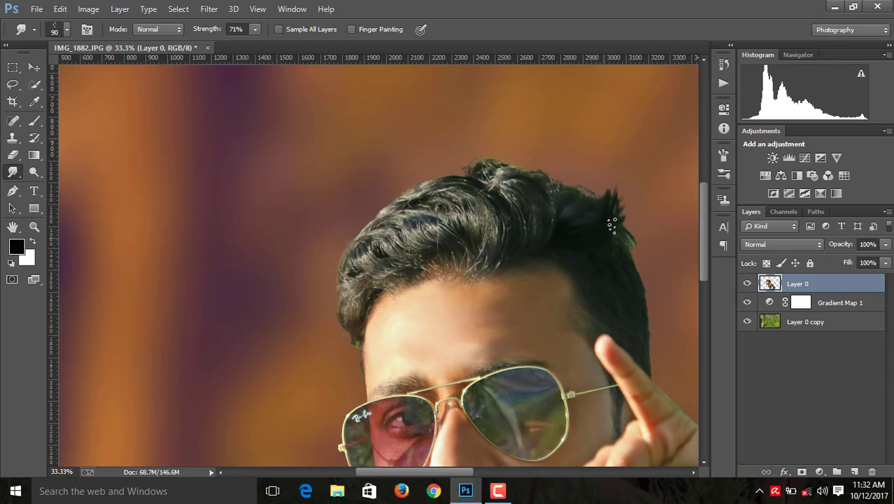
drag(612, 224, 616, 179)
drag(594, 227, 597, 184)
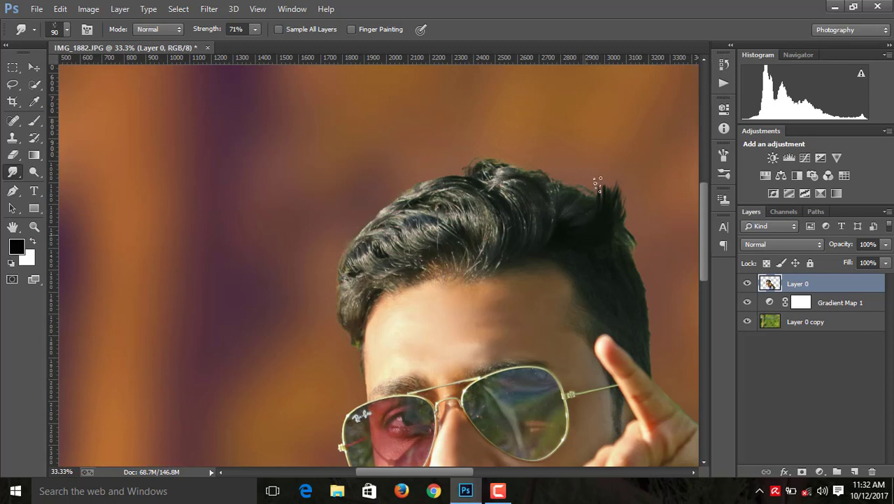
drag(583, 225, 580, 186)
drag(572, 219, 580, 174)
drag(565, 235, 576, 171)
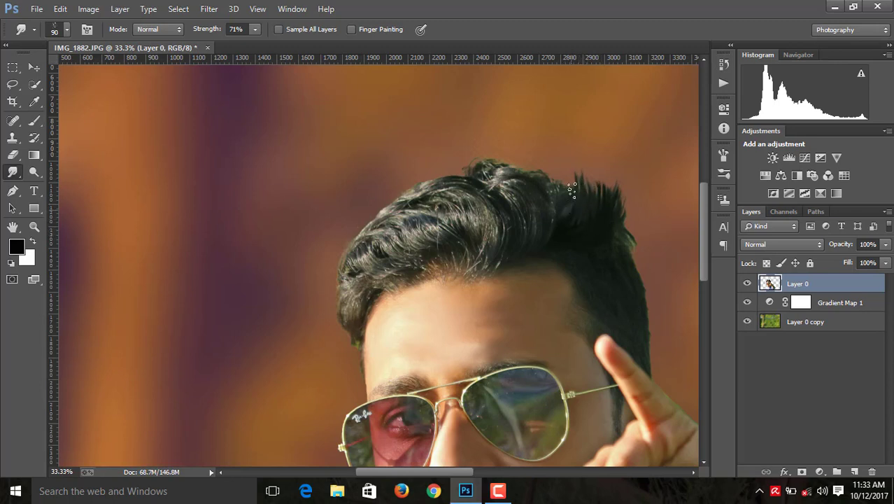
drag(567, 208, 554, 160)
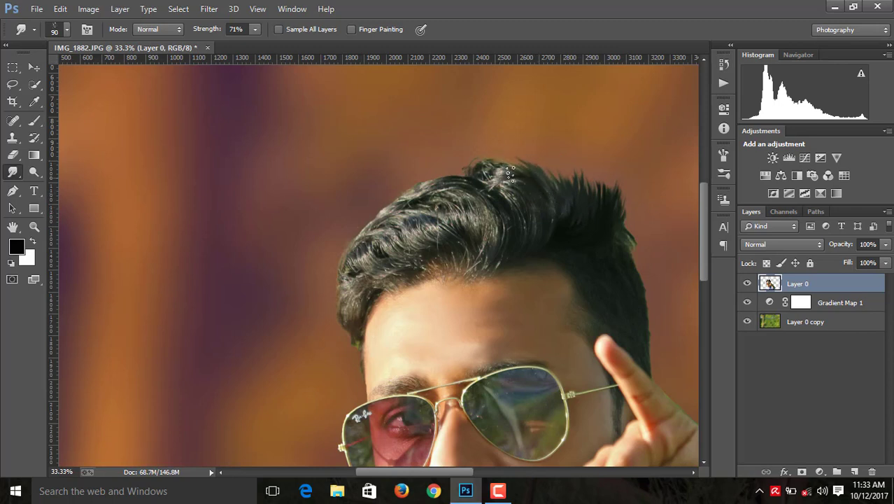
mouse_move(493, 175)
mouse_down()
mouse_move(435, 165)
mouse_move(473, 212)
mouse_up()
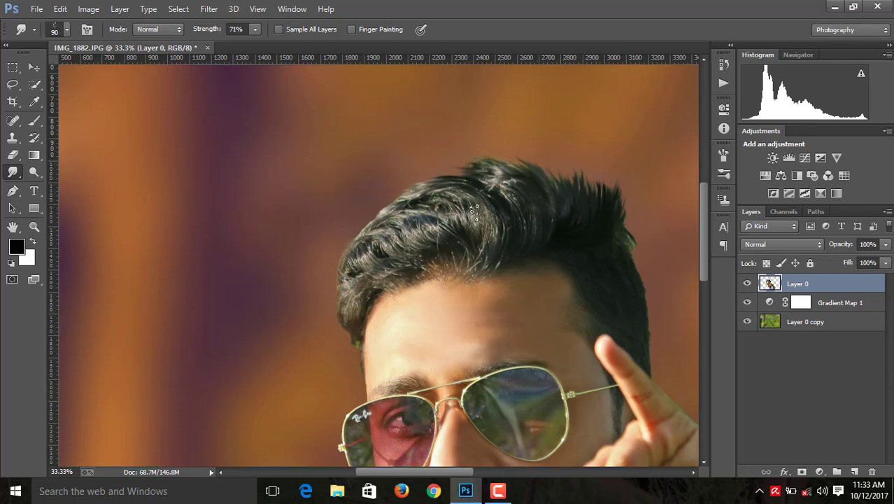
drag(438, 175, 442, 185)
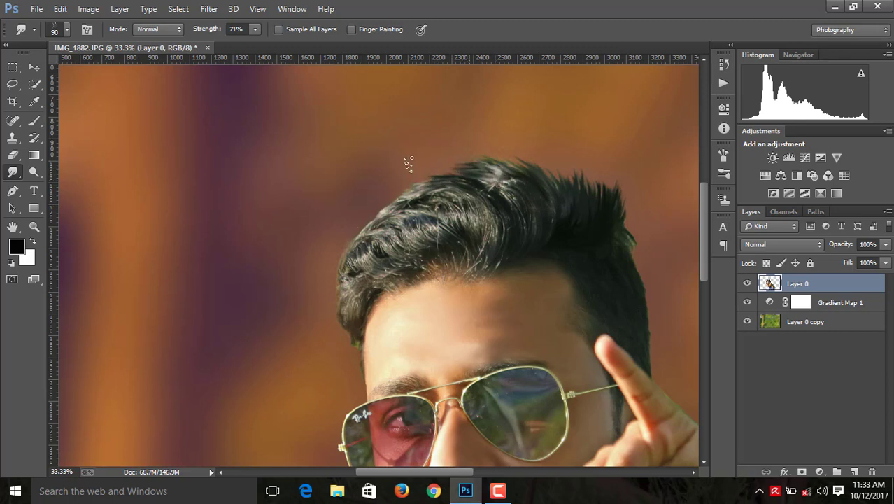
mouse_move(575, 212)
mouse_down()
mouse_move(559, 171)
mouse_move(548, 171)
mouse_move(579, 168)
mouse_move(538, 159)
mouse_up()
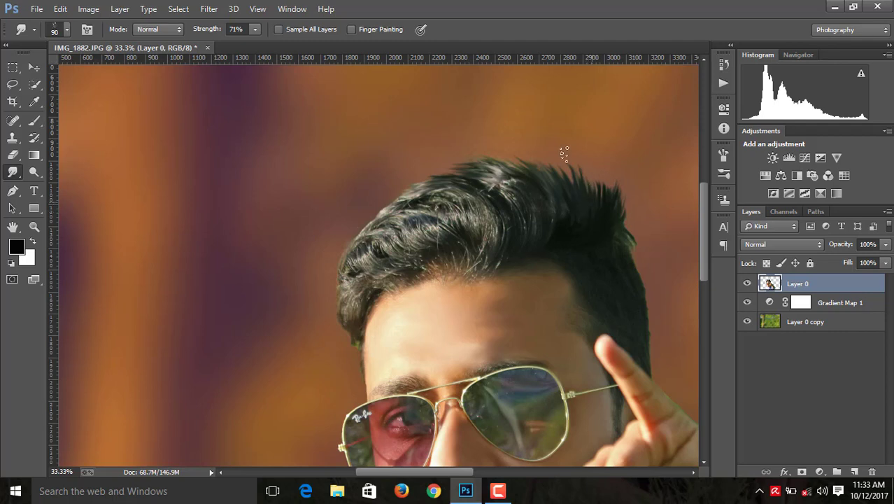
drag(595, 203, 587, 173)
drag(599, 220, 566, 140)
drag(603, 200, 591, 171)
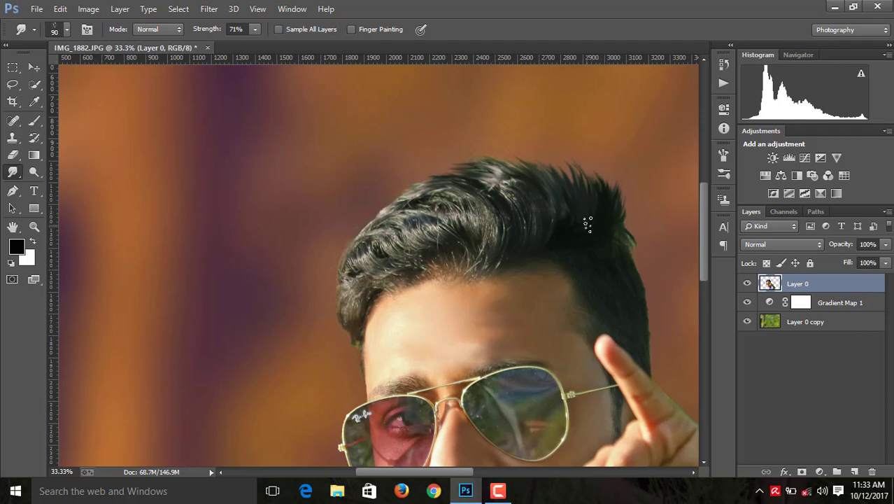
drag(586, 236, 589, 171)
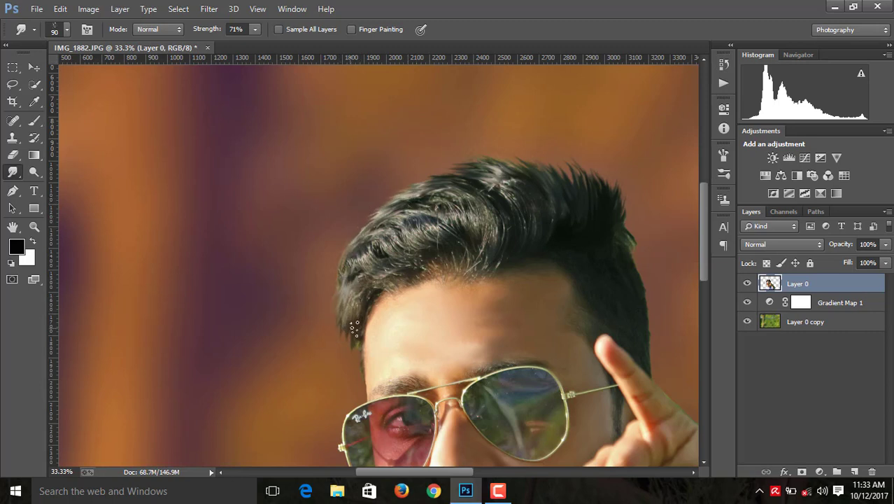
Step: Blend the left and top hair edges into wispy strands against the background
drag(353, 279, 338, 327)
mouse_move(342, 287)
mouse_down()
mouse_move(325, 287)
mouse_move(389, 219)
mouse_up()
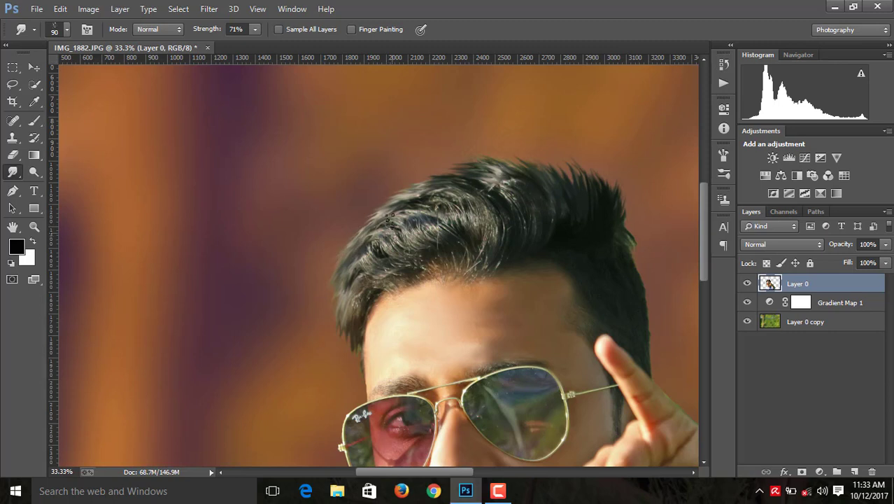
mouse_move(335, 247)
mouse_down()
mouse_move(395, 210)
mouse_move(367, 207)
mouse_up()
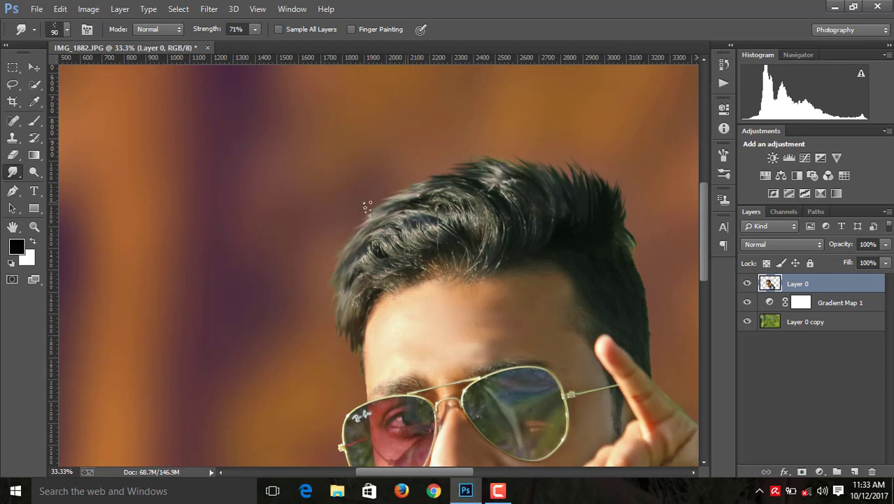
drag(436, 189, 369, 181)
drag(450, 178, 418, 174)
mouse_move(482, 183)
mouse_down()
mouse_move(440, 172)
mouse_move(499, 179)
mouse_up()
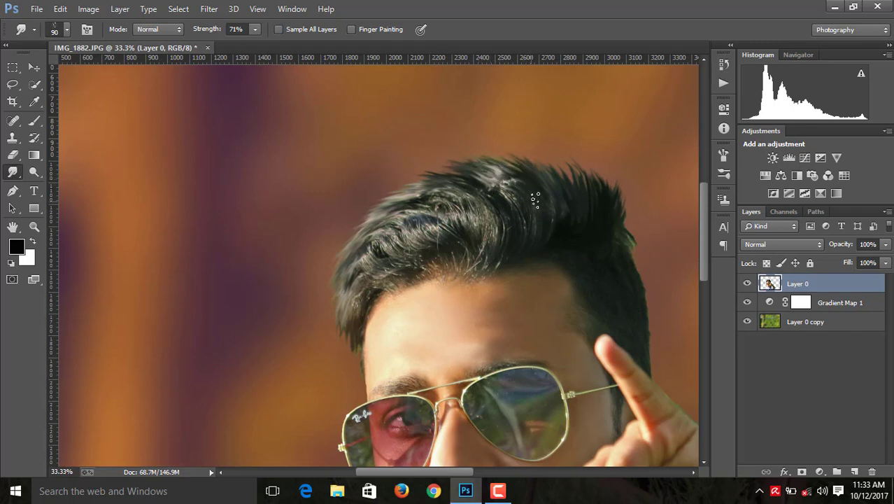
drag(498, 165, 511, 188)
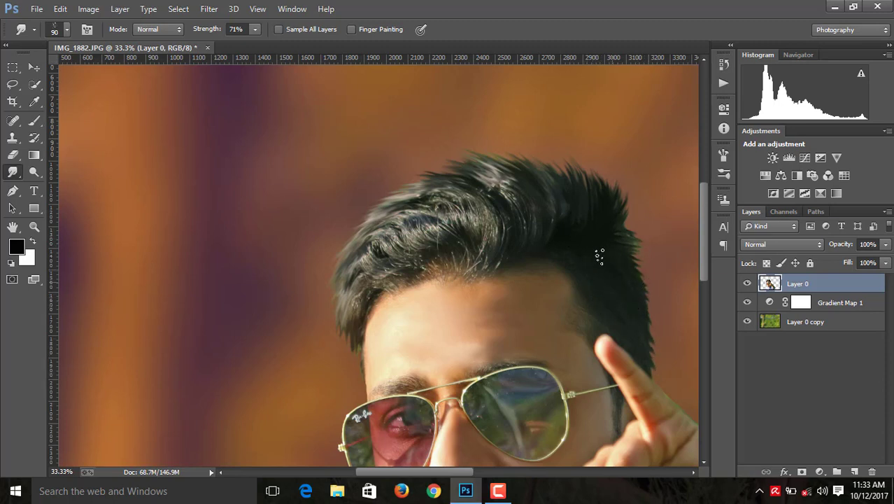
Step: Sweep more hair-tip strands up into the background and zoom out to the whole photo
drag(577, 186, 581, 157)
drag(565, 192, 505, 120)
drag(573, 193, 488, 122)
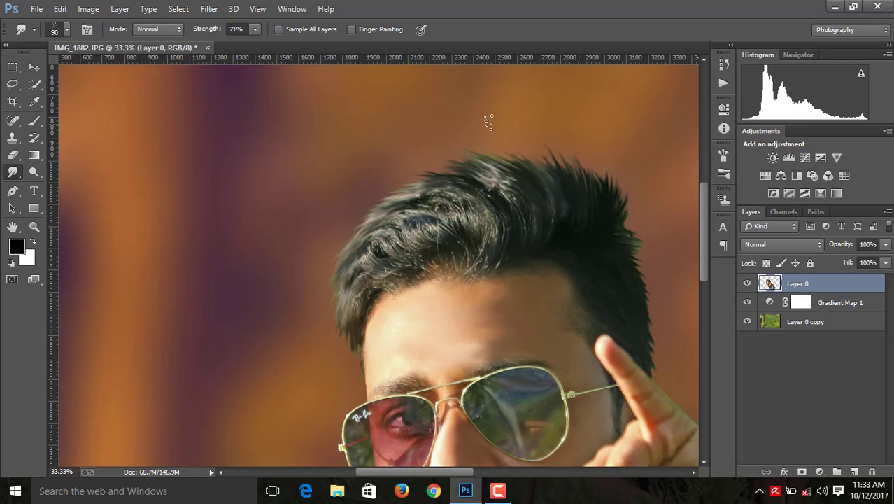
mouse_move(546, 186)
mouse_down()
mouse_move(485, 127)
mouse_move(452, 110)
mouse_up()
drag(527, 180, 465, 155)
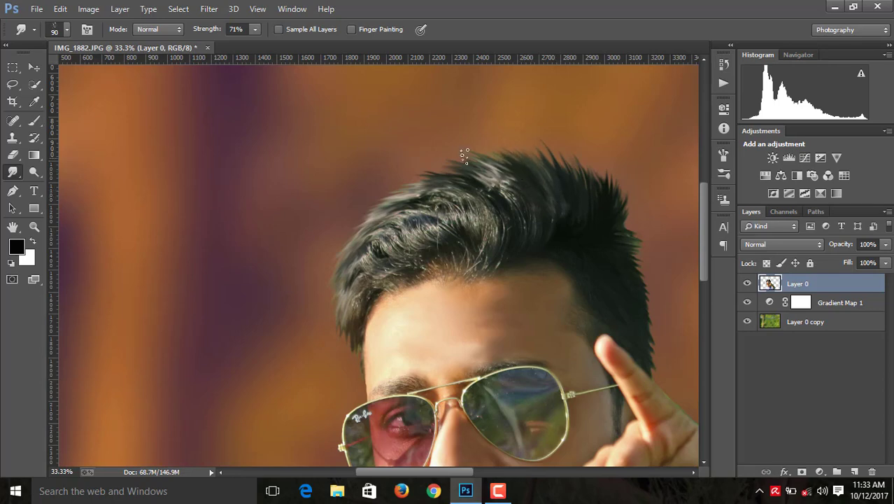
key(ctrl+minus)
key(ctrl+minus)
key(ctrl+minus)
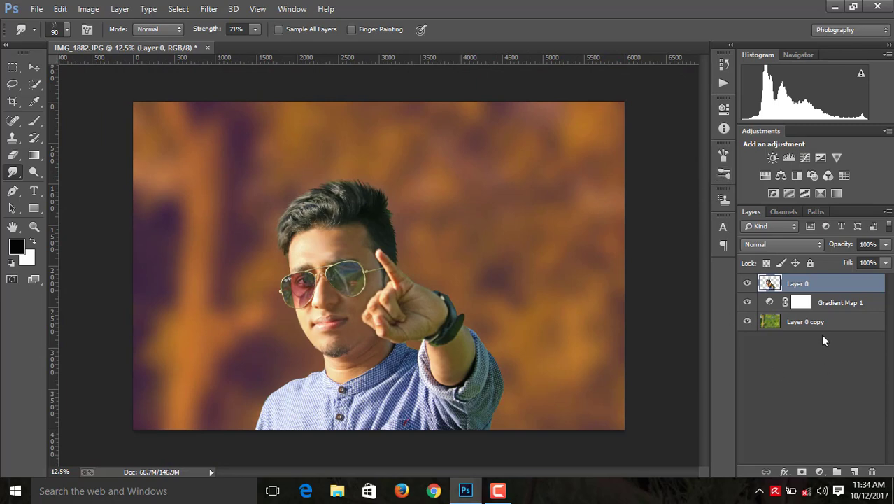
Step: Apply a Camera Raw Filter with Blacks +15, Clarity +18, Highlights +18 and Contrast +24
click(208, 8)
key(Escape)
key(ctrl+shift+a)
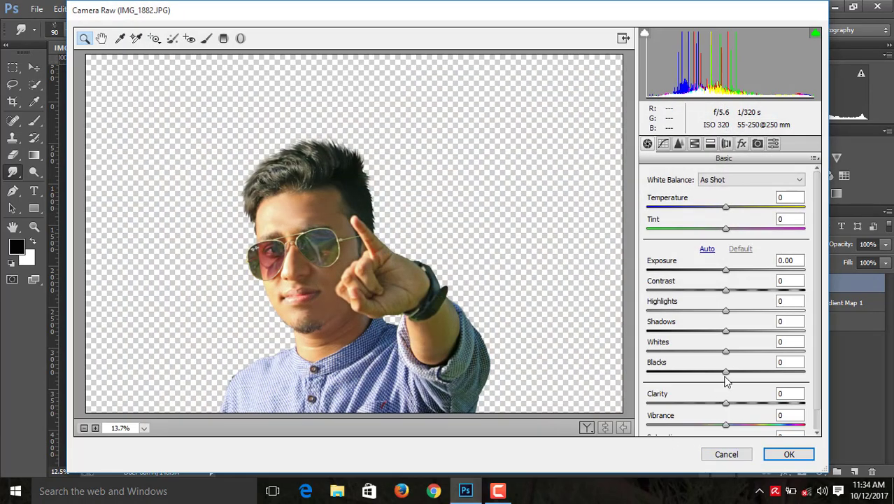
drag(726, 372, 738, 371)
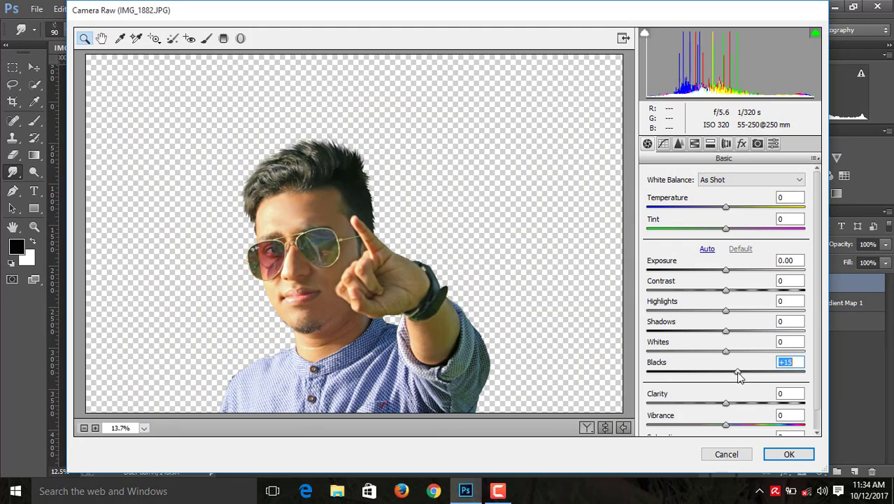
drag(726, 403, 739, 404)
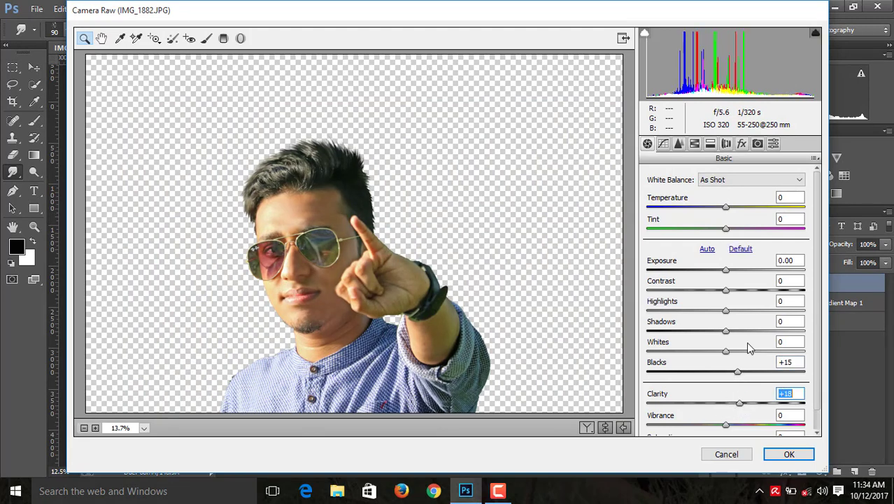
mouse_move(726, 310)
mouse_down()
mouse_move(740, 310)
mouse_move(741, 290)
mouse_move(749, 294)
mouse_up()
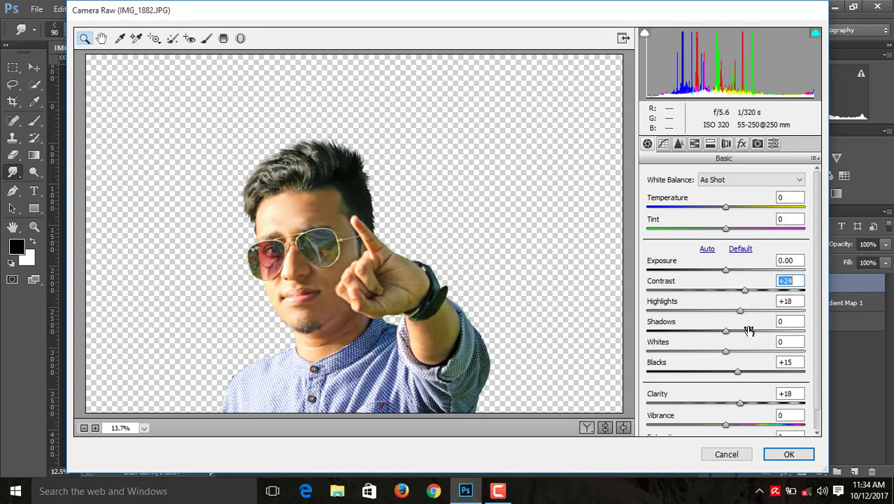
click(788, 454)
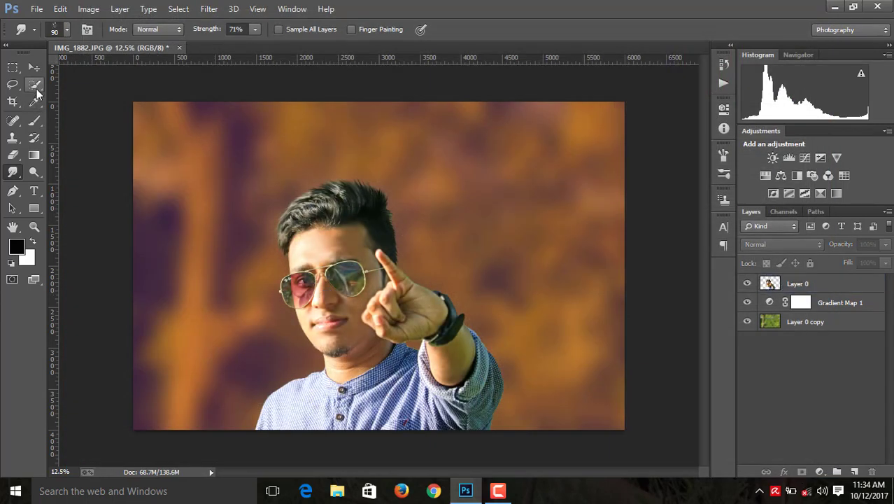
click(35, 87)
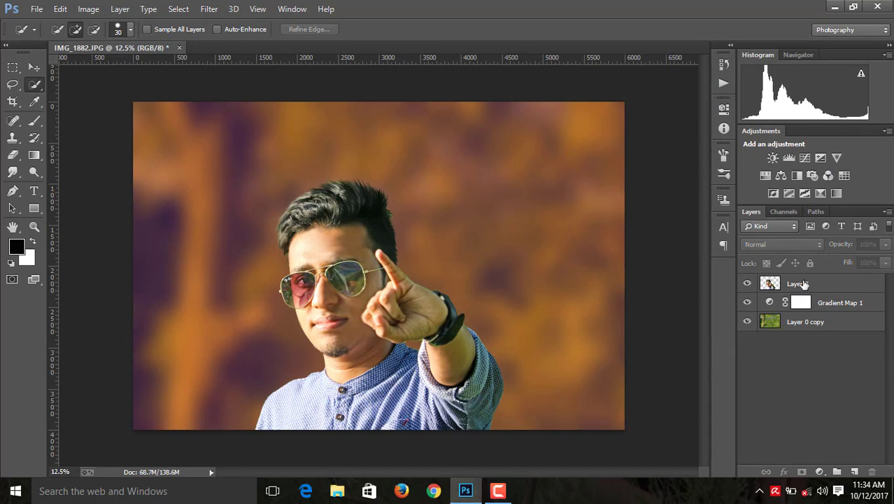
Step: On Layer 0, quick-select the left and right sunglass lenses
click(803, 283)
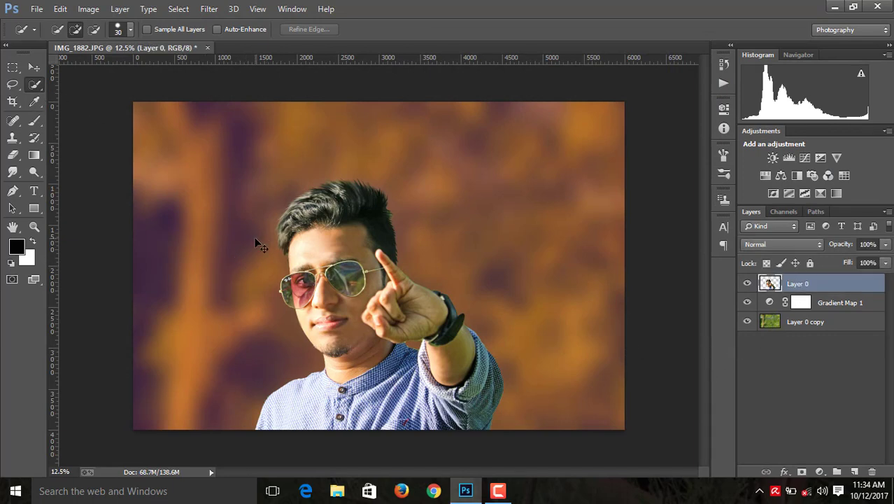
scroll(255, 238, up, 3)
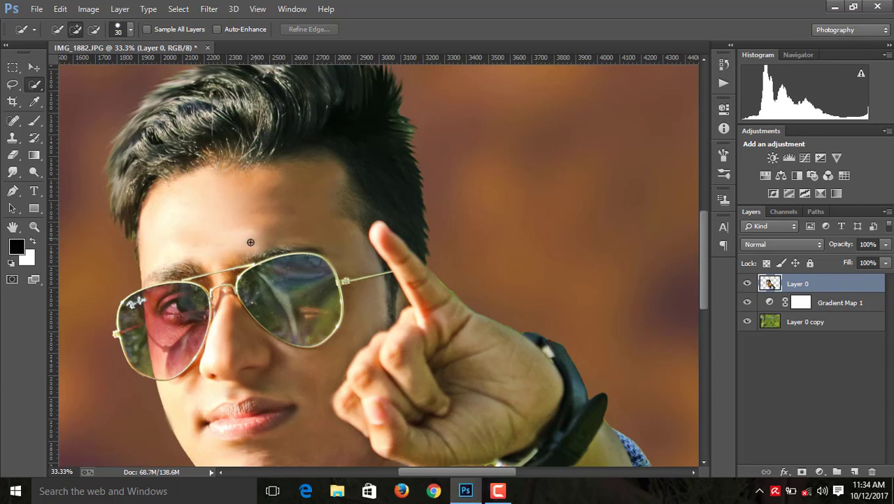
mouse_move(162, 311)
mouse_down()
mouse_move(141, 318)
mouse_move(165, 340)
mouse_up()
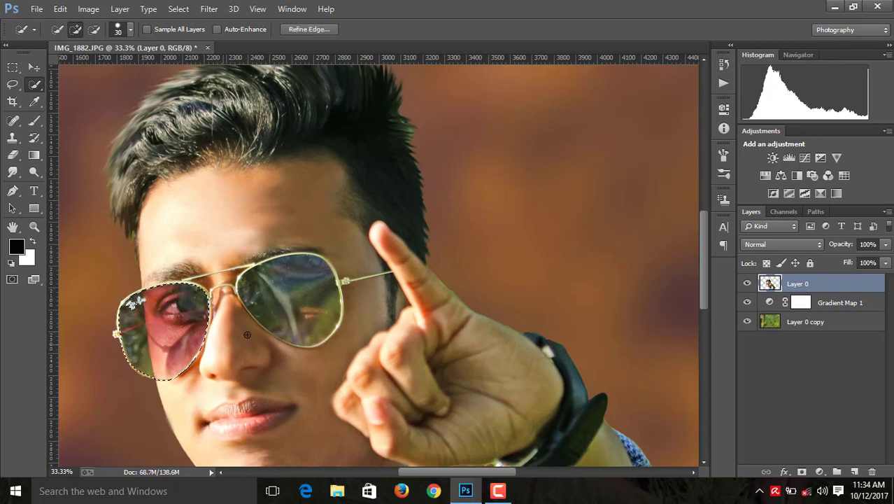
drag(276, 292, 293, 321)
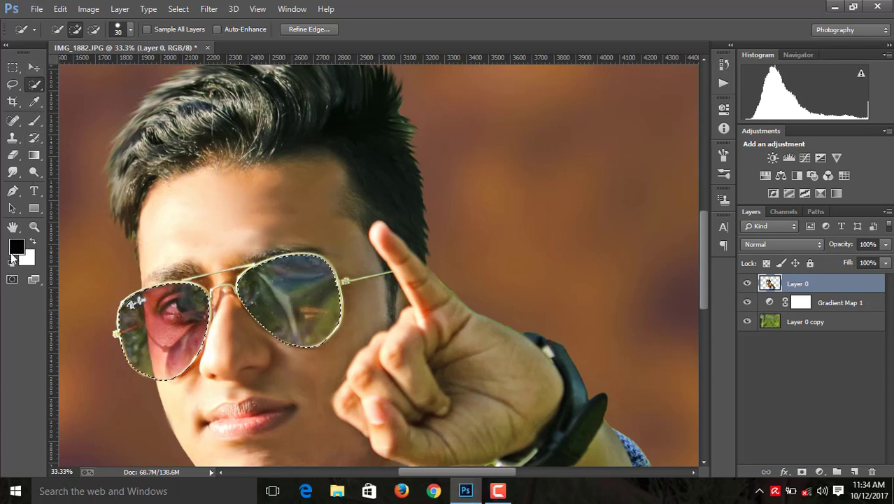
Step: Set the foreground colour to purple #5d0a60 and the Brush opacity to 28%
click(16, 248)
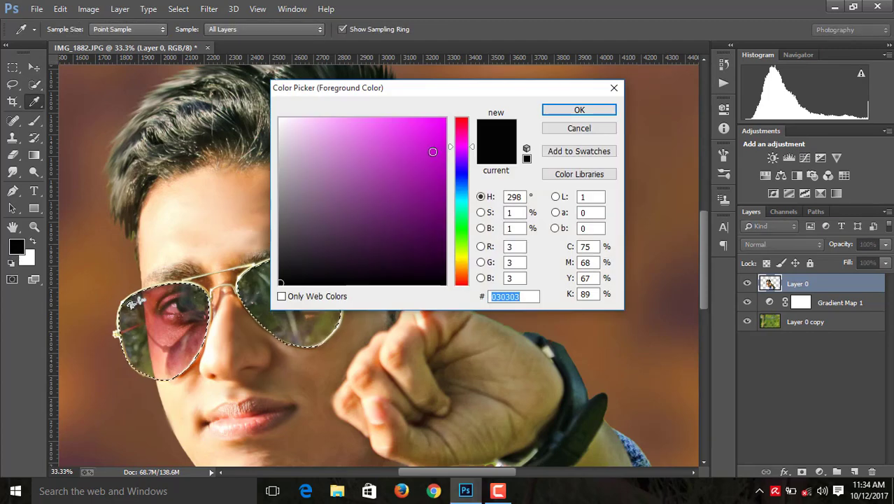
click(429, 222)
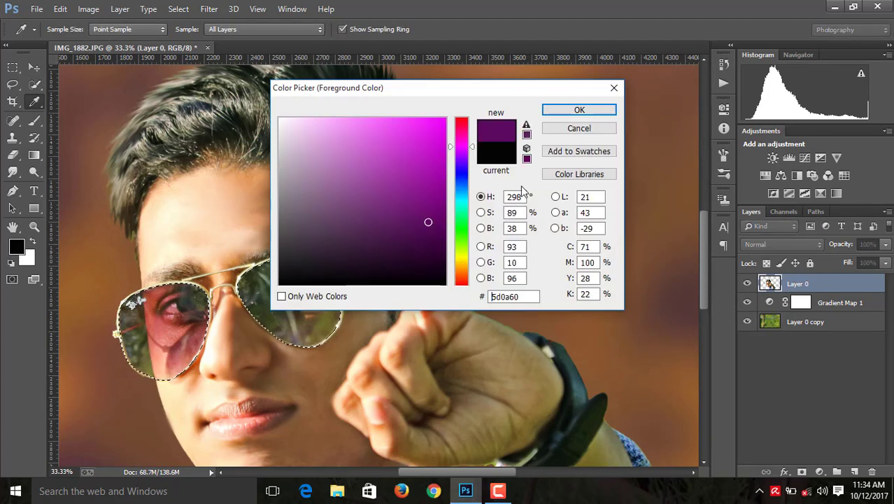
click(571, 114)
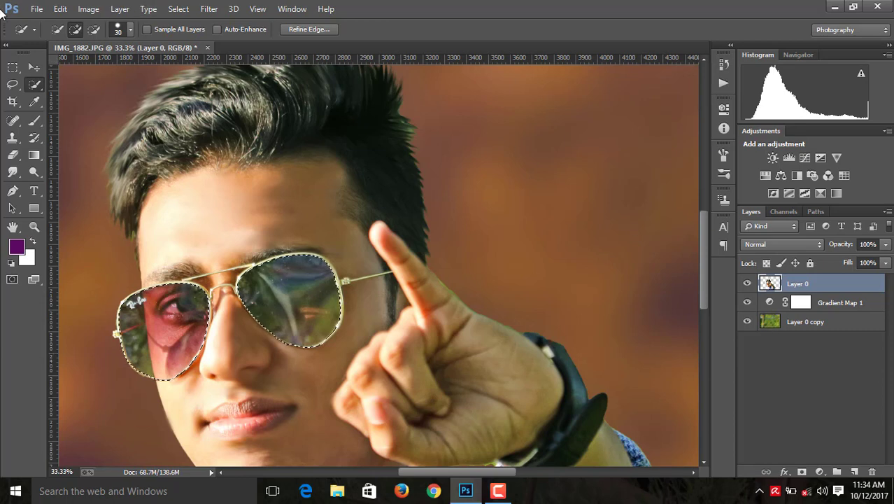
click(35, 120)
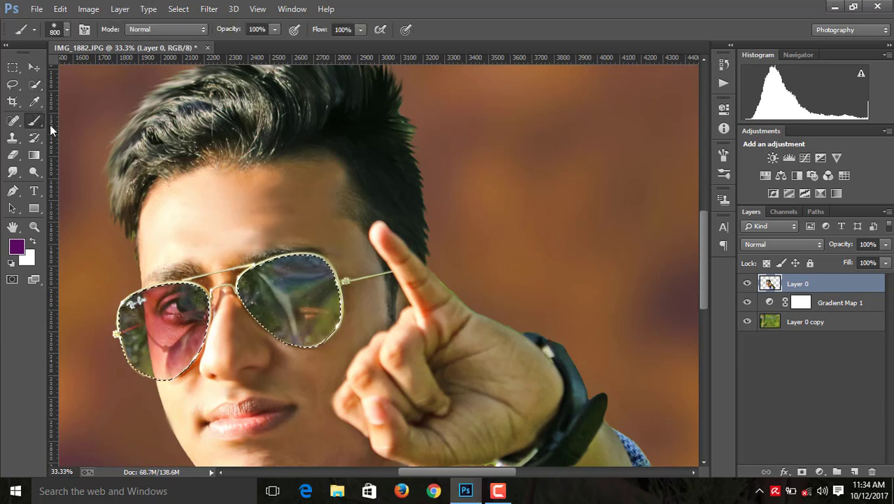
click(275, 30)
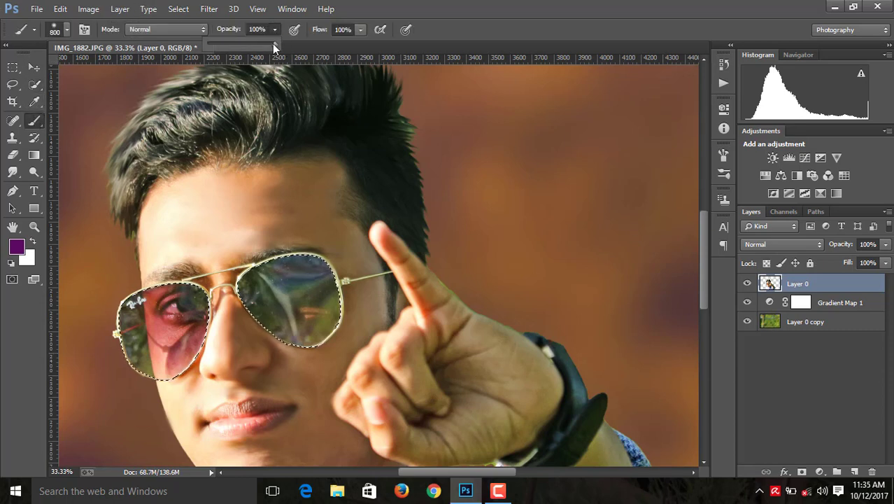
drag(227, 44, 226, 44)
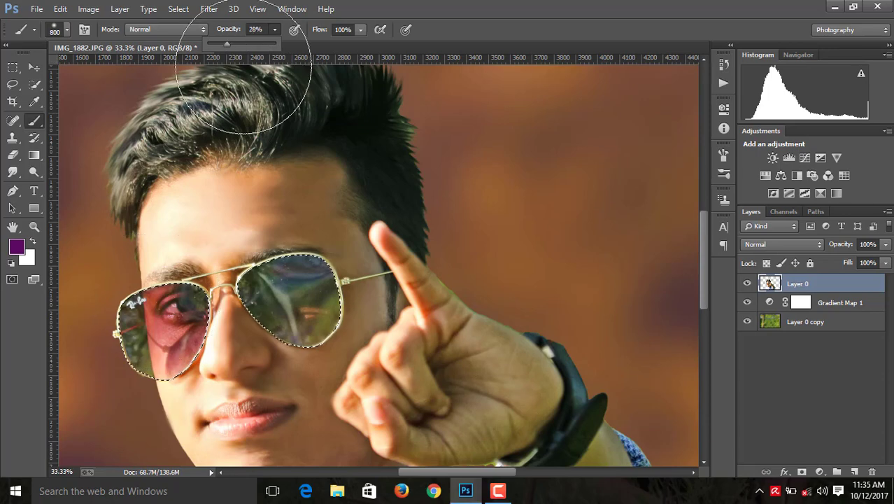
Step: Paint the purple tint over both selected lenses and zoom out to the full image
mouse_move(144, 316)
mouse_down()
mouse_move(319, 299)
mouse_move(124, 336)
mouse_move(144, 314)
mouse_move(280, 299)
mouse_move(160, 310)
mouse_move(387, 294)
mouse_move(135, 299)
mouse_move(135, 328)
mouse_move(379, 289)
mouse_move(135, 330)
mouse_up()
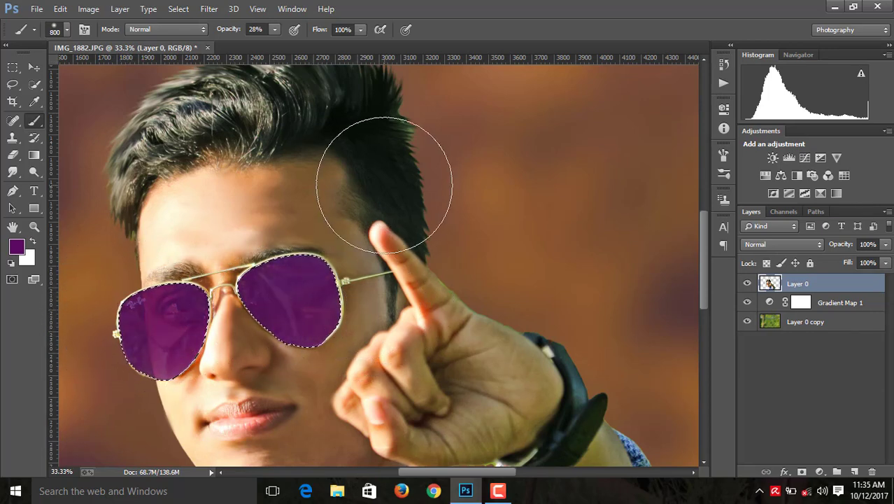
key(ctrl+minus)
key(ctrl+minus)
key(ctrl+minus)
key(ctrl+minus)
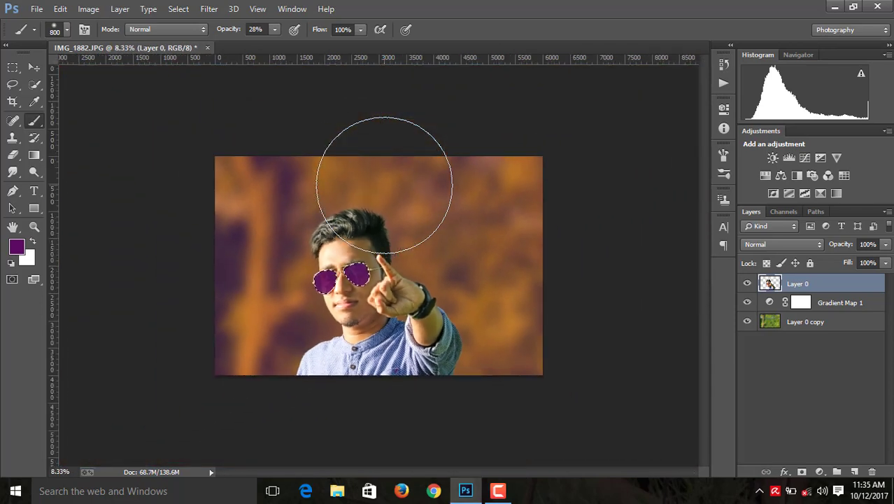
key(ctrl+plus)
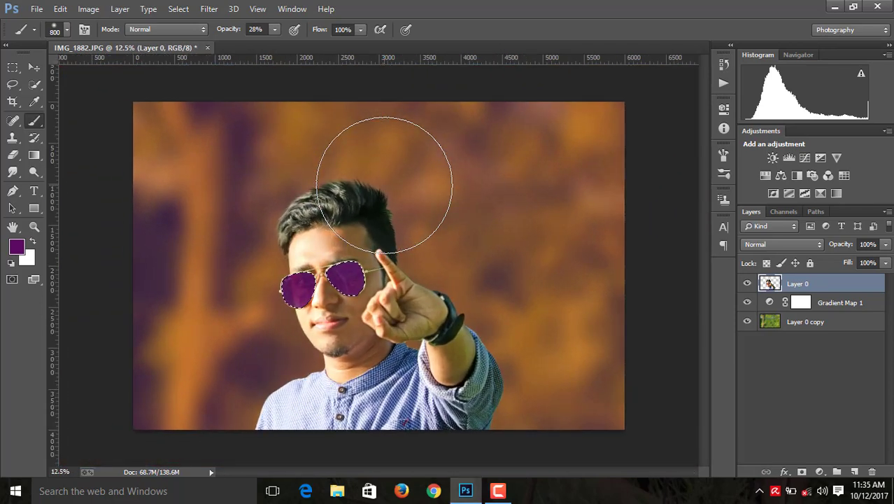
key(ctrl+minus)
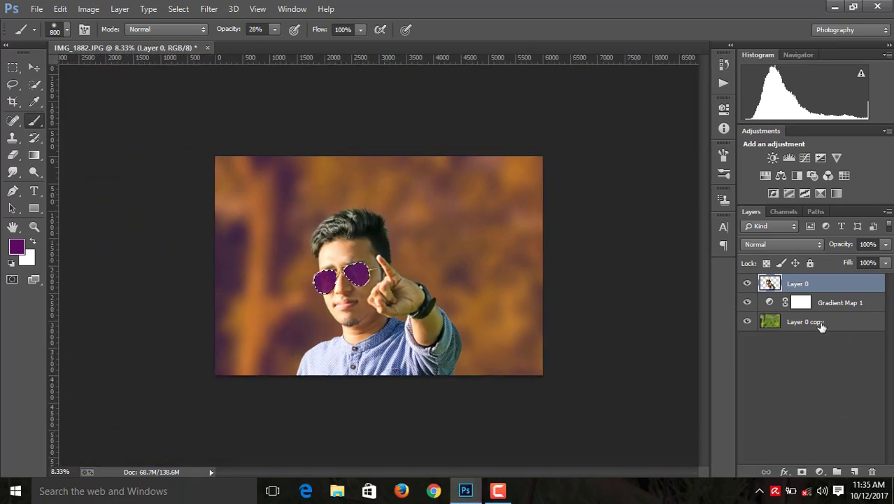
Step: Merge Gradient Map 1 into Layer 0 copy, then Merge Visible into one layer
click(822, 324)
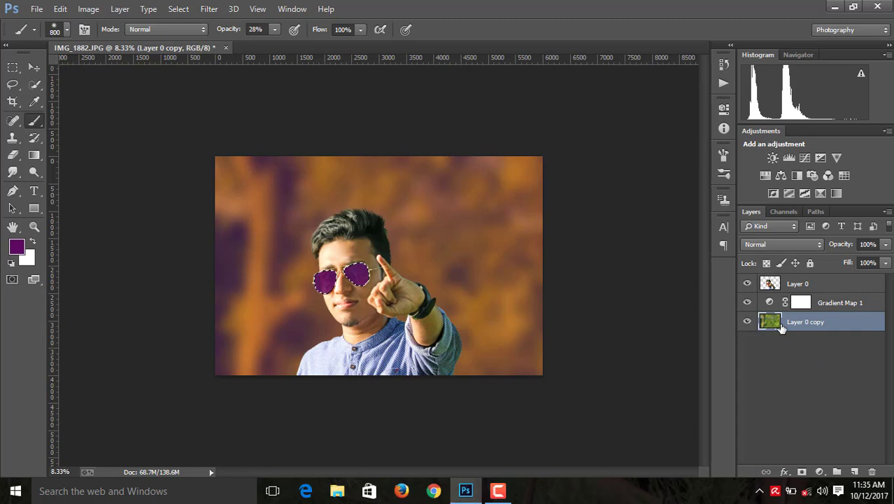
click(800, 287)
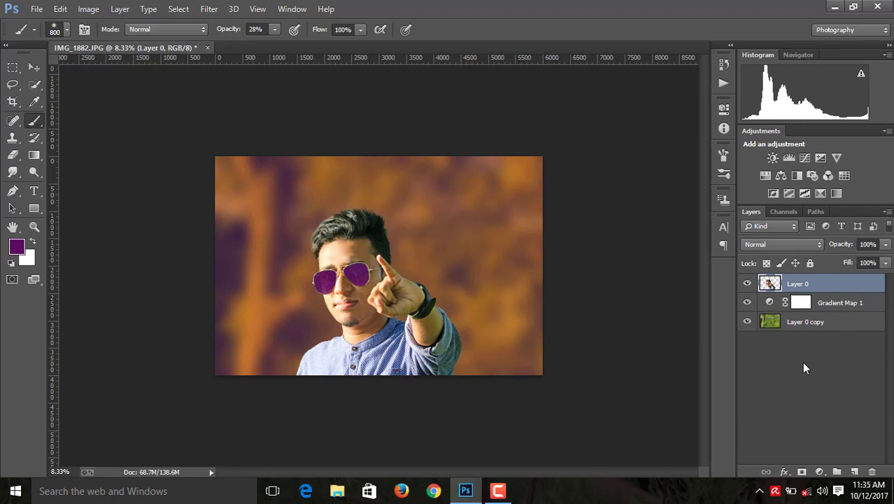
click(807, 326)
ctrl+click(802, 325)
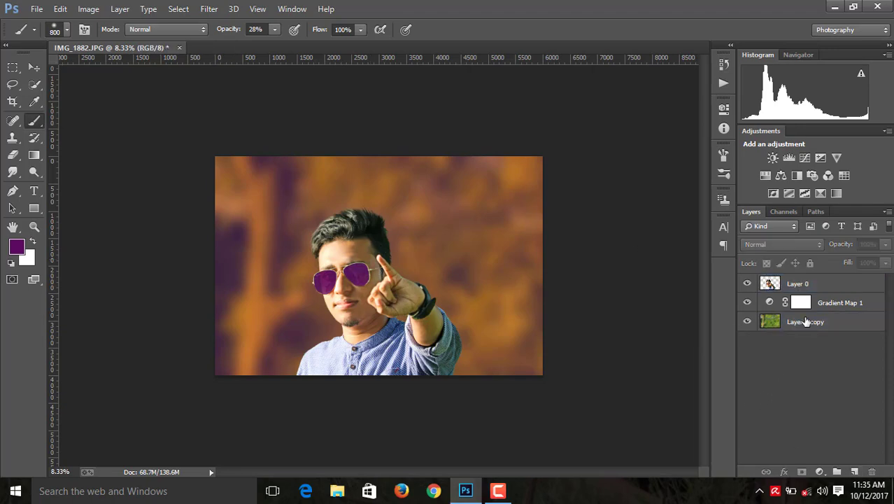
ctrl+click(804, 322)
ctrl+click(817, 308)
right_click(817, 308)
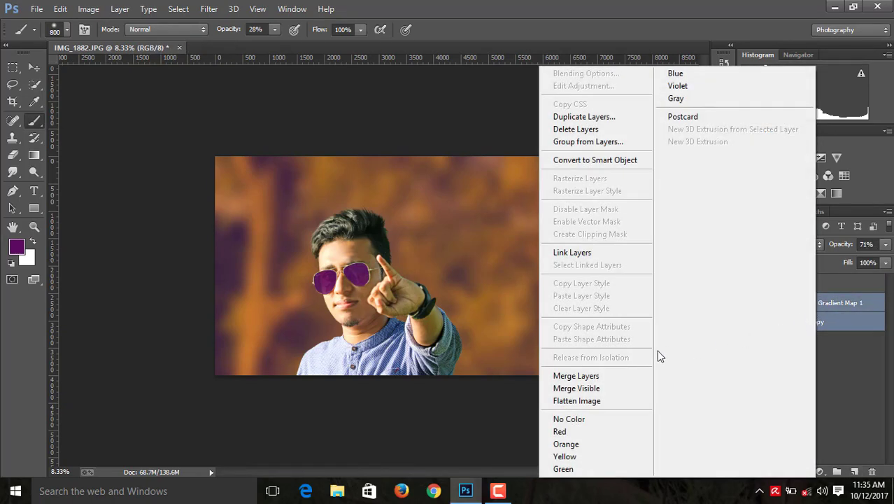
click(584, 380)
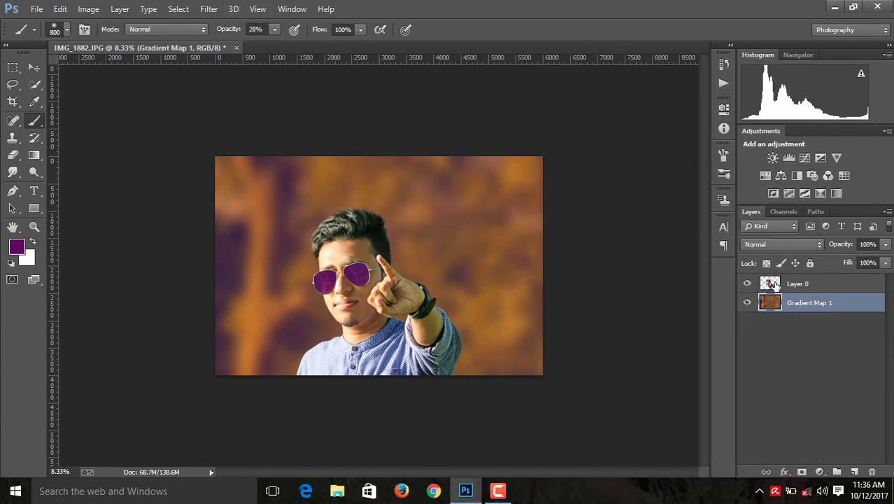
right_click(796, 306)
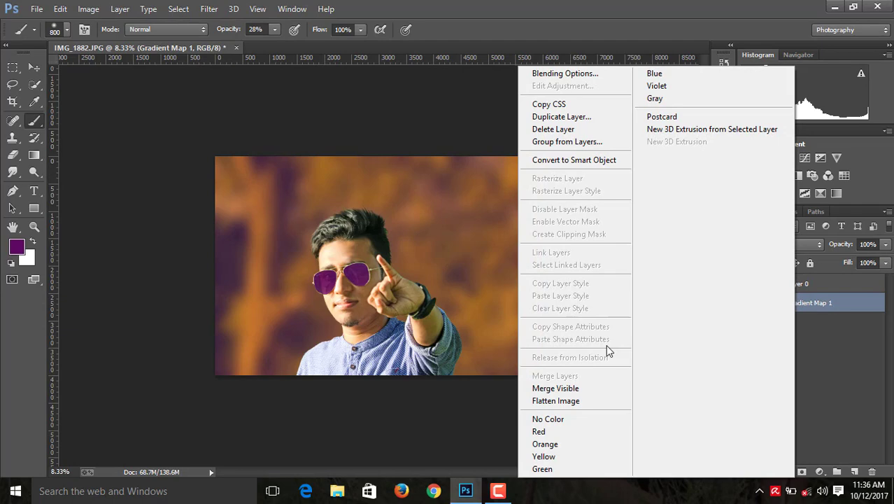
click(581, 386)
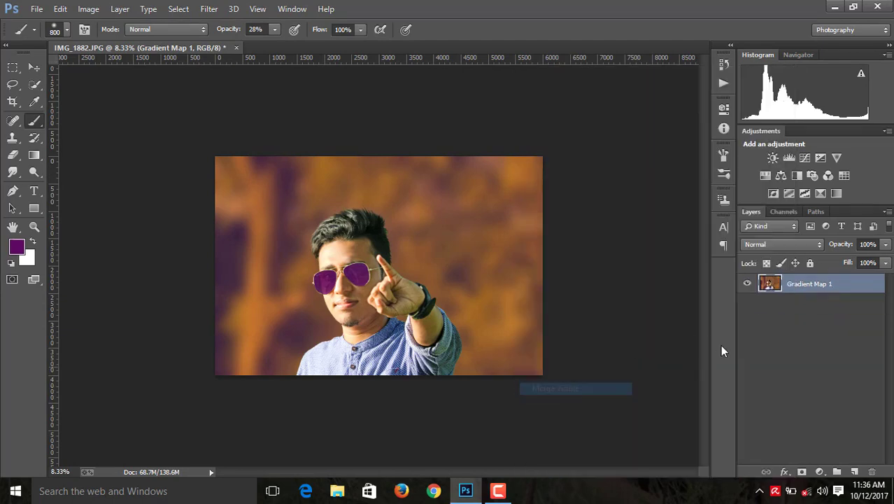
Step: Place the 'cia title' file into the image as a linked layer
click(66, 7)
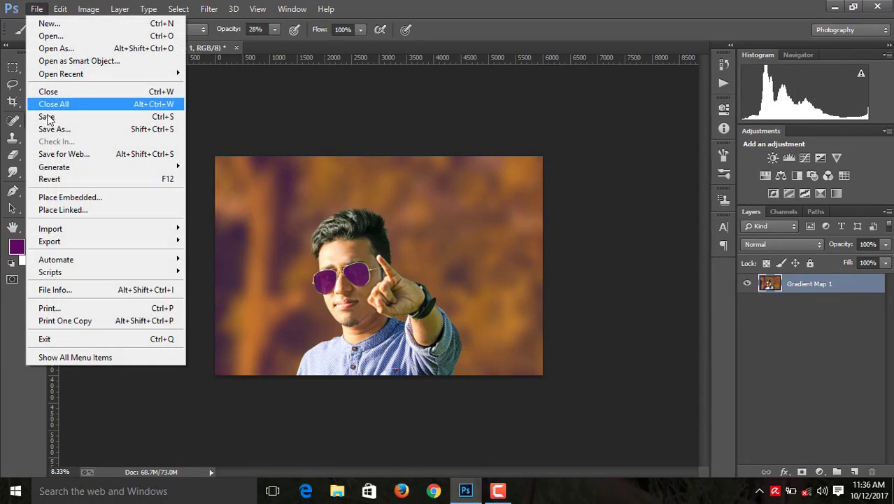
click(61, 205)
scroll(368, 200, down, 2)
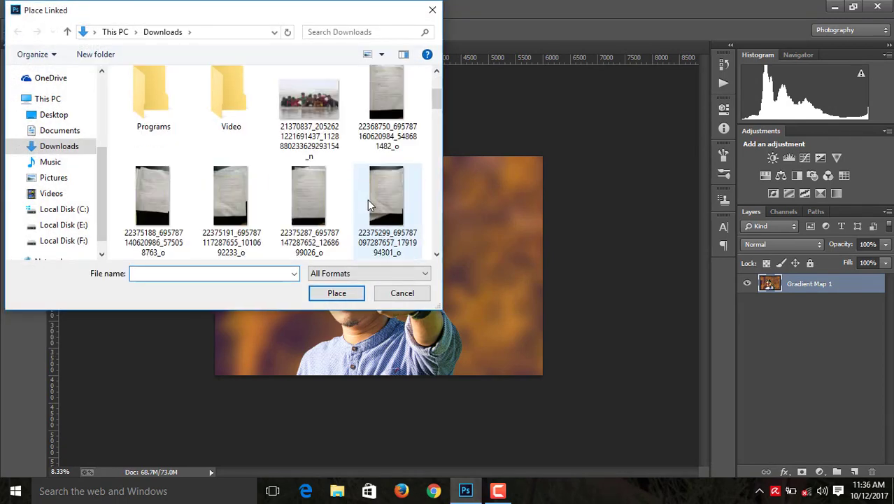
scroll(367, 199, down, 3)
scroll(367, 200, down, 3)
scroll(368, 200, up, 3)
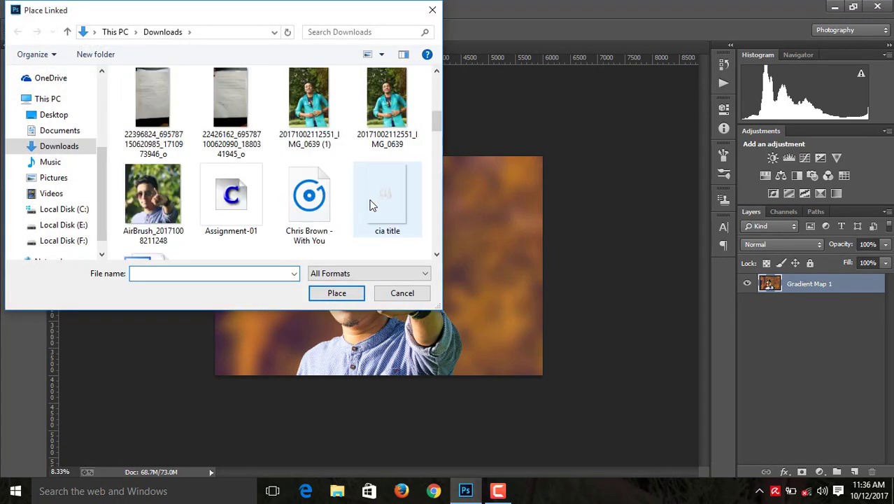
double_click(387, 207)
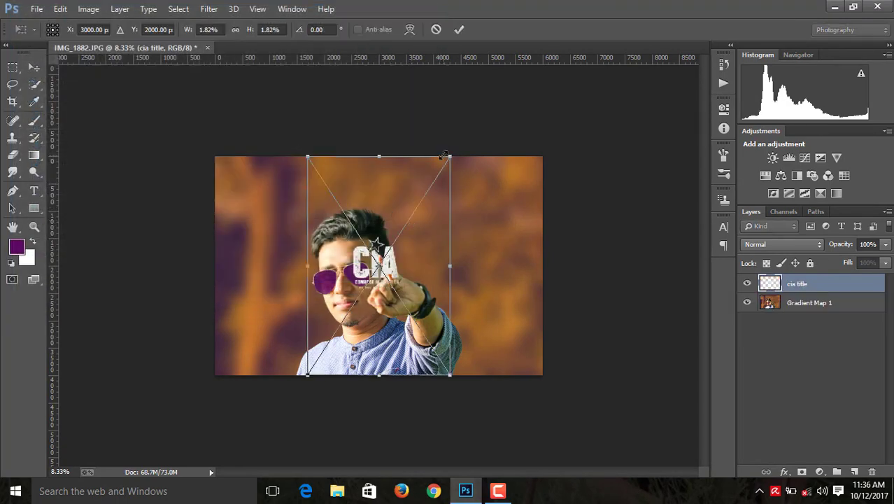
Step: Enlarge the CIA logo and position it top right, above the man's raised hand
drag(446, 154, 529, 142)
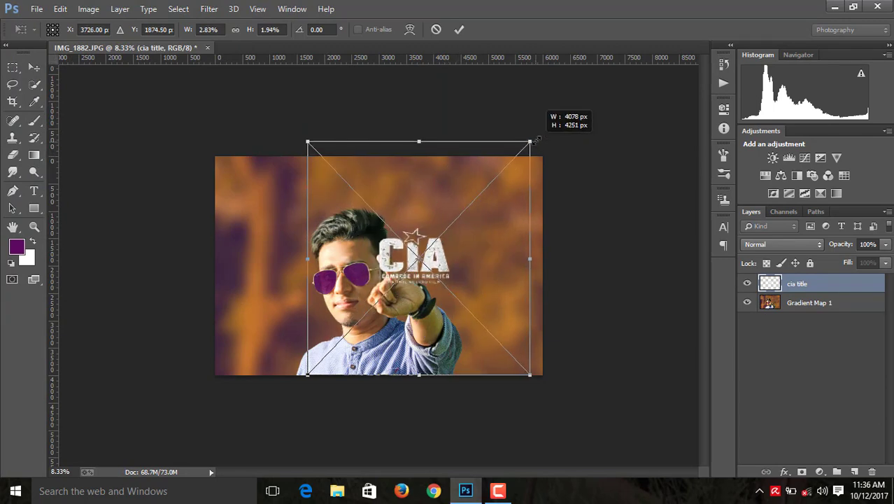
drag(403, 221, 448, 202)
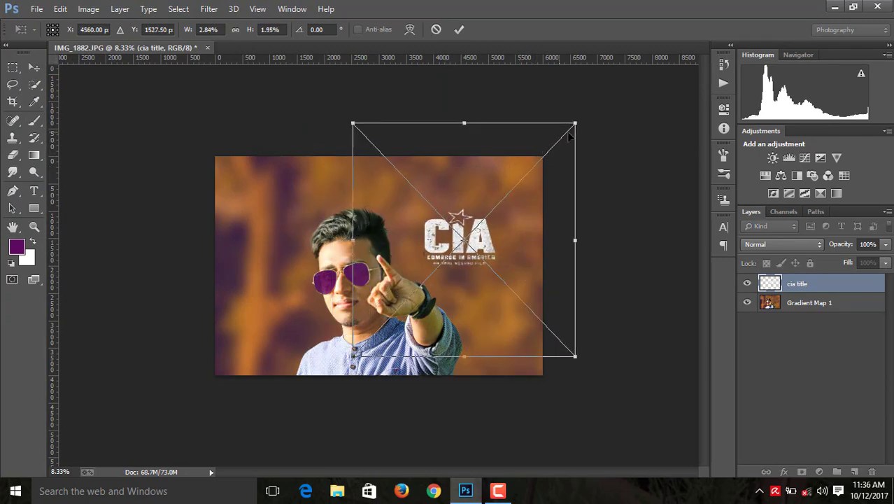
drag(575, 122, 556, 132)
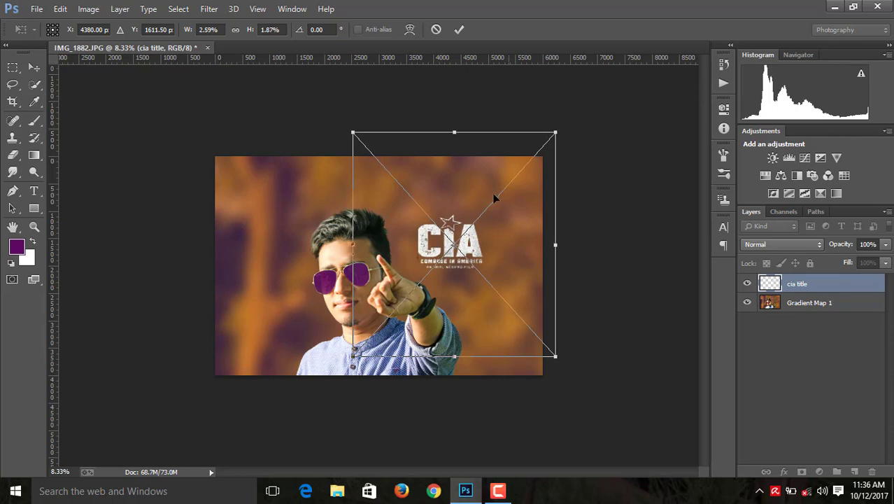
drag(496, 196, 510, 175)
drag(568, 113, 602, 90)
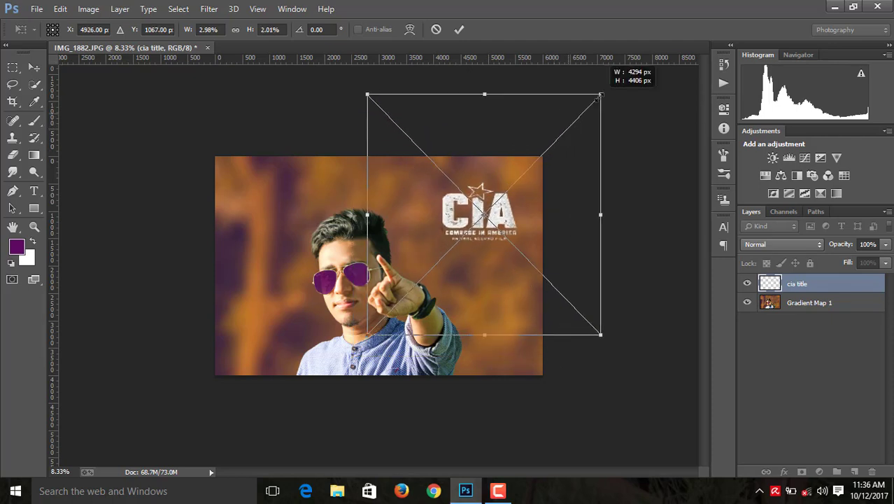
drag(476, 185, 454, 210)
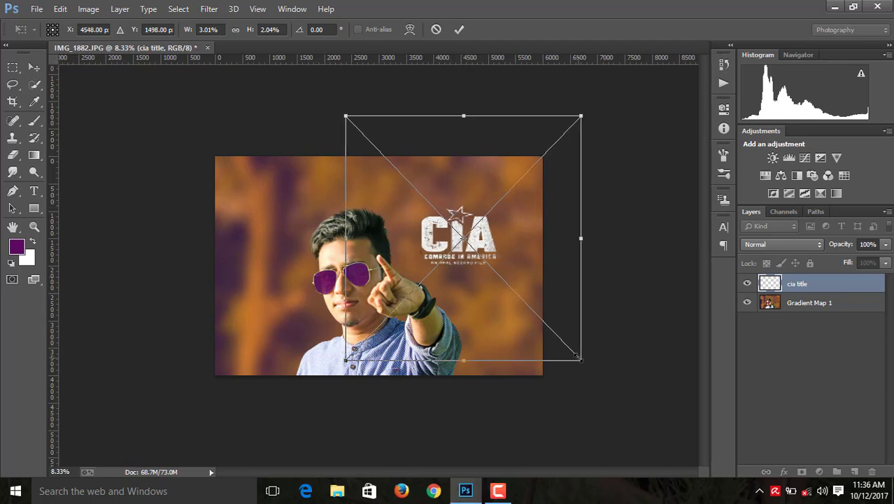
drag(585, 366, 594, 380)
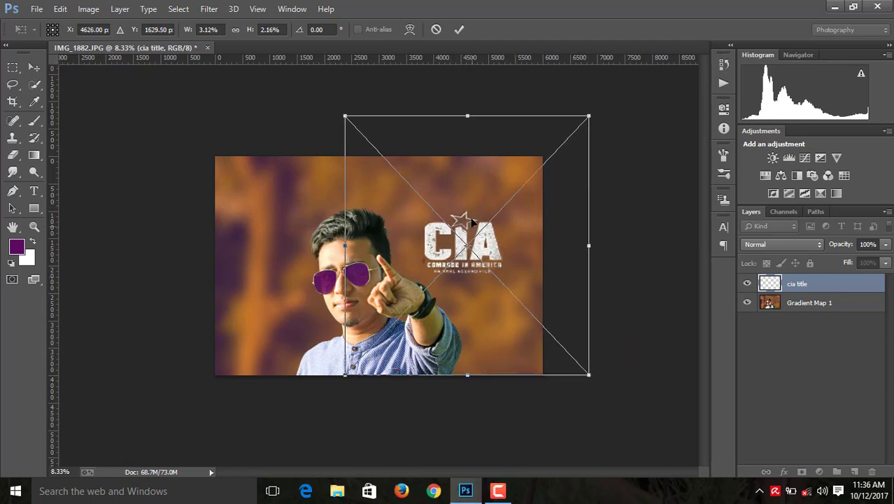
drag(473, 230, 471, 207)
click(459, 32)
Step: Merge the logo and Gradient Map 1 into one visible layer
key(b)
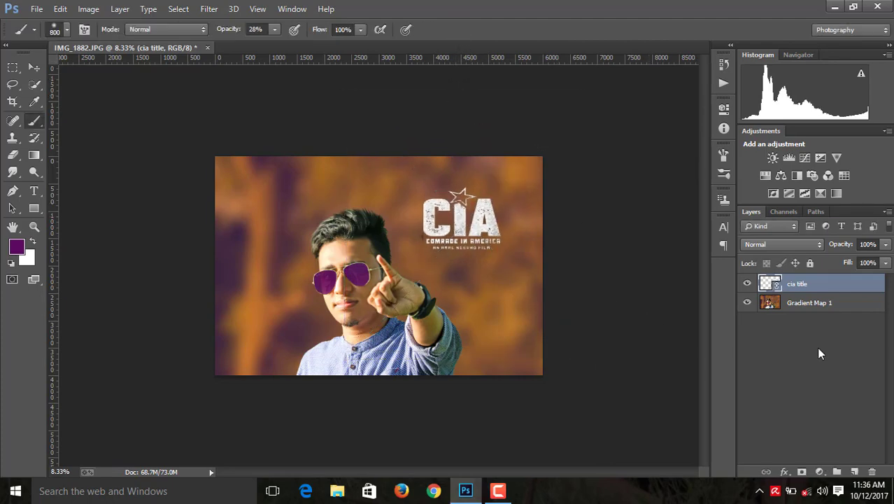
click(813, 310)
right_click(811, 312)
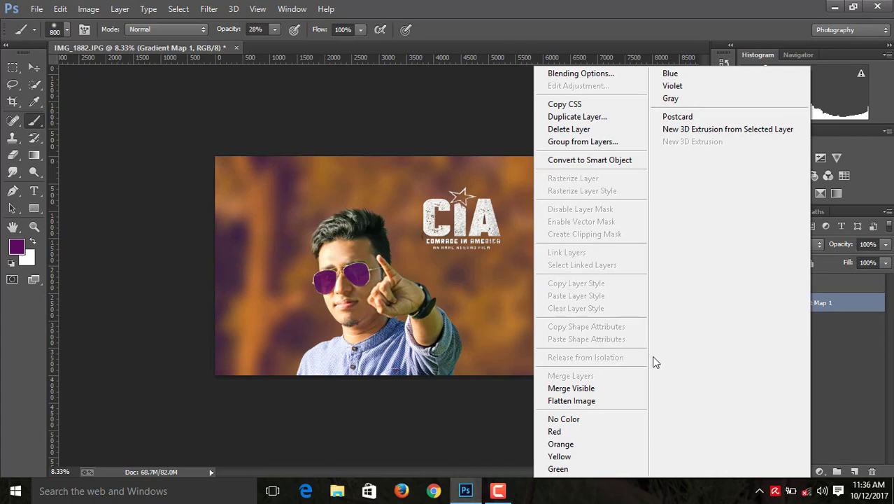
click(595, 388)
Step: Grade with Camera Raw: adjust clarity, Blacks -23, Shadows +39, and a -25 post-crop vignette
click(210, 8)
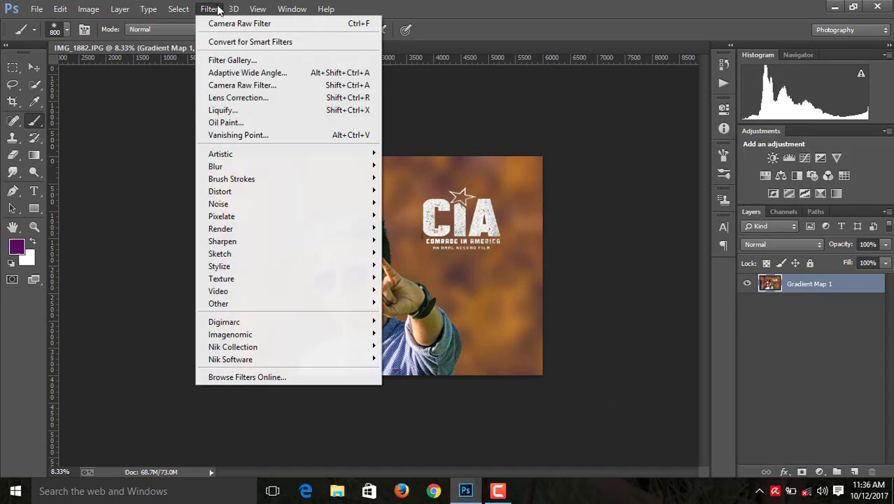
click(240, 86)
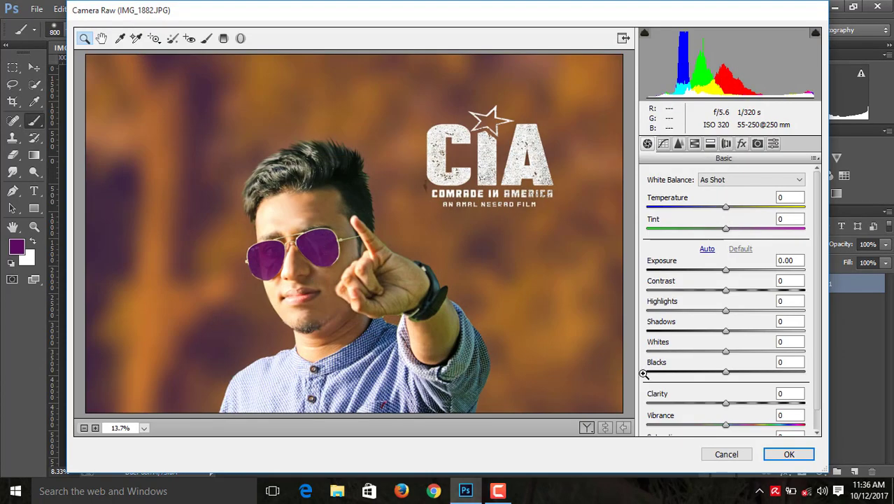
mouse_move(727, 401)
mouse_down()
mouse_move(745, 403)
mouse_move(736, 425)
mouse_move(719, 403)
mouse_up()
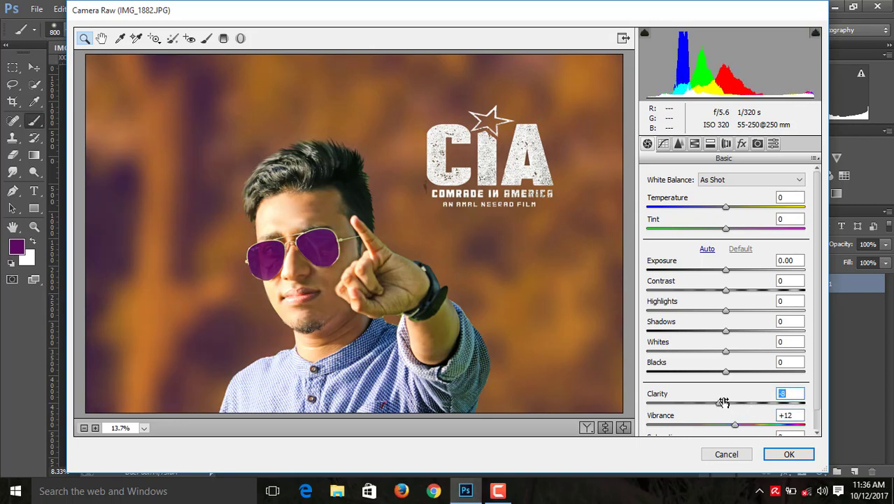
drag(726, 373, 708, 373)
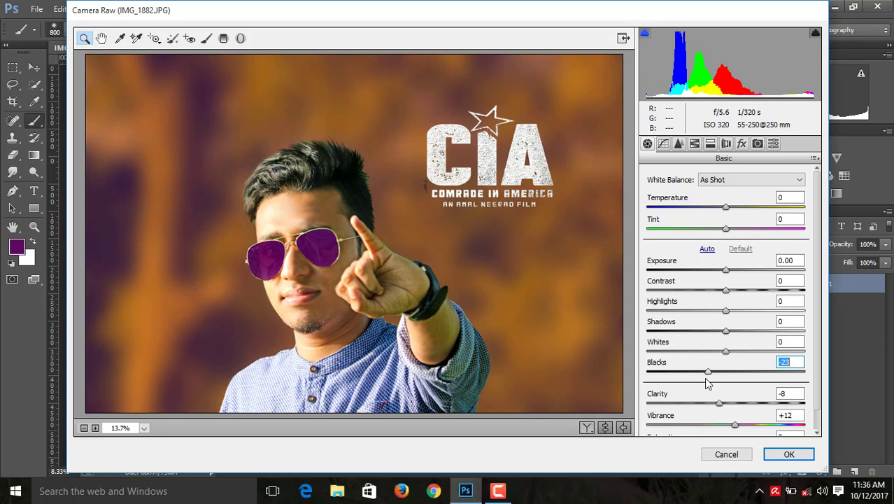
mouse_move(727, 333)
mouse_down()
mouse_move(757, 331)
mouse_move(740, 311)
mouse_up()
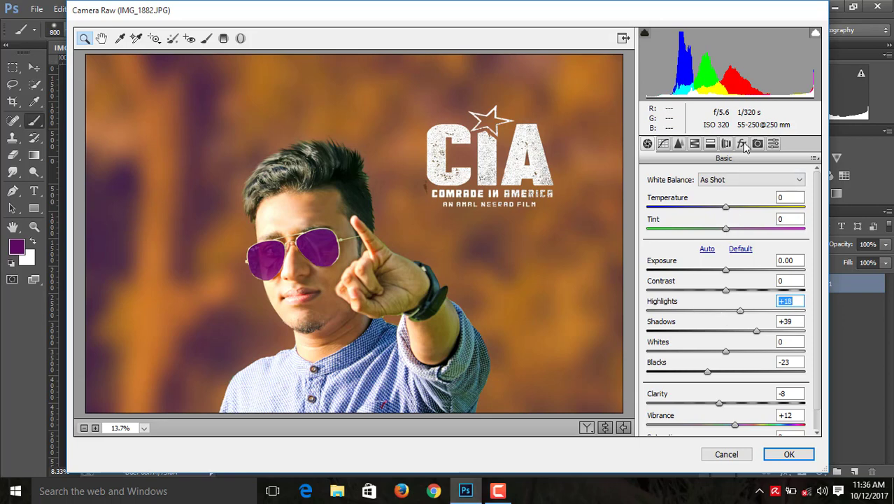
click(741, 143)
drag(728, 313, 713, 322)
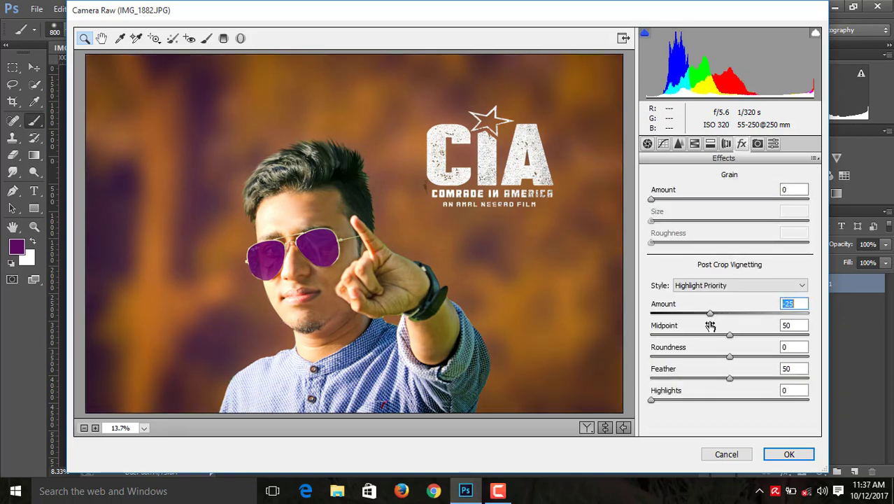
click(789, 454)
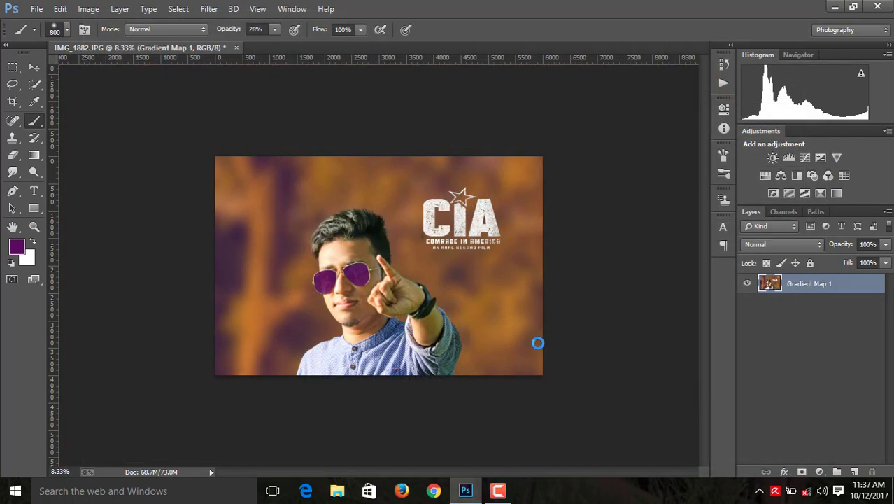
Step: Flatten the image into a single Background layer and start Save As
right_click(826, 285)
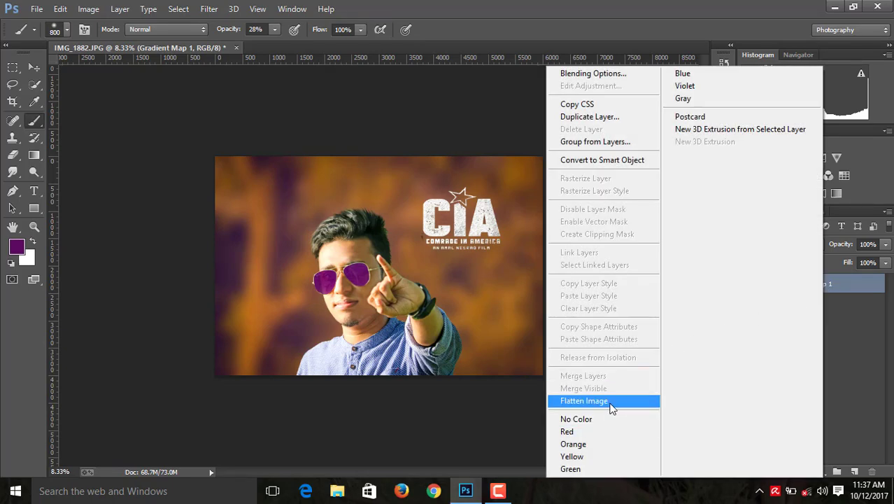
click(611, 407)
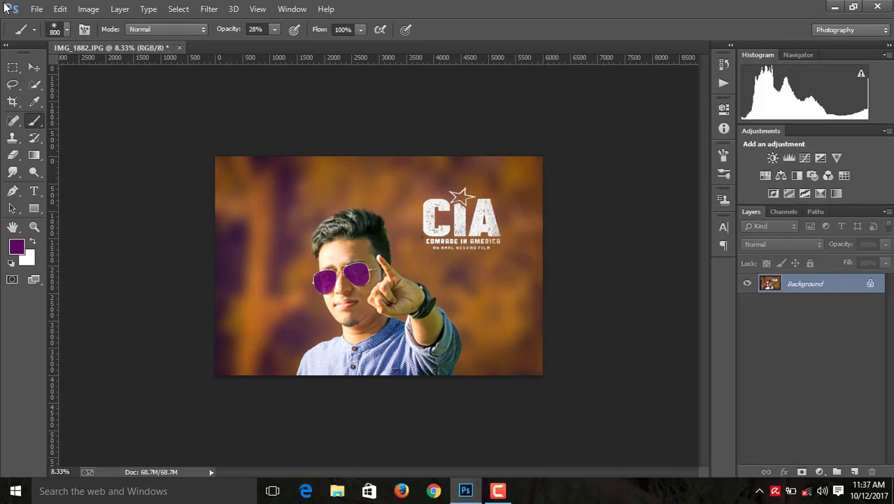
click(37, 8)
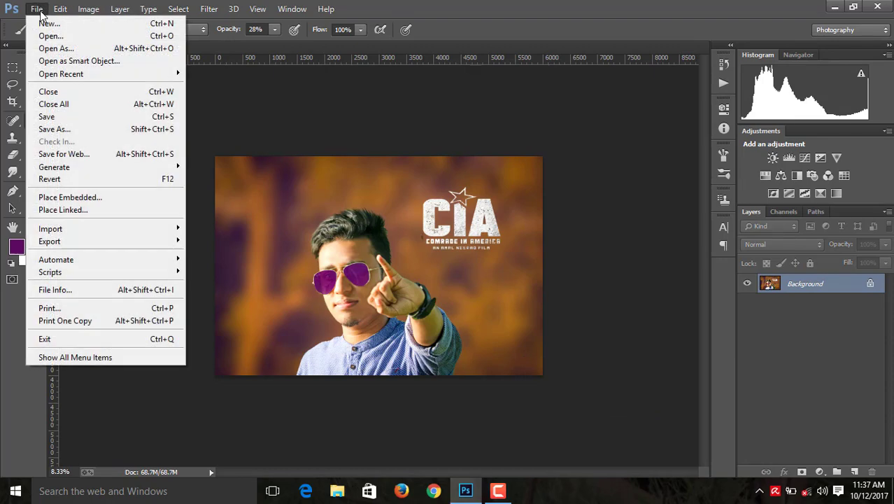
click(63, 131)
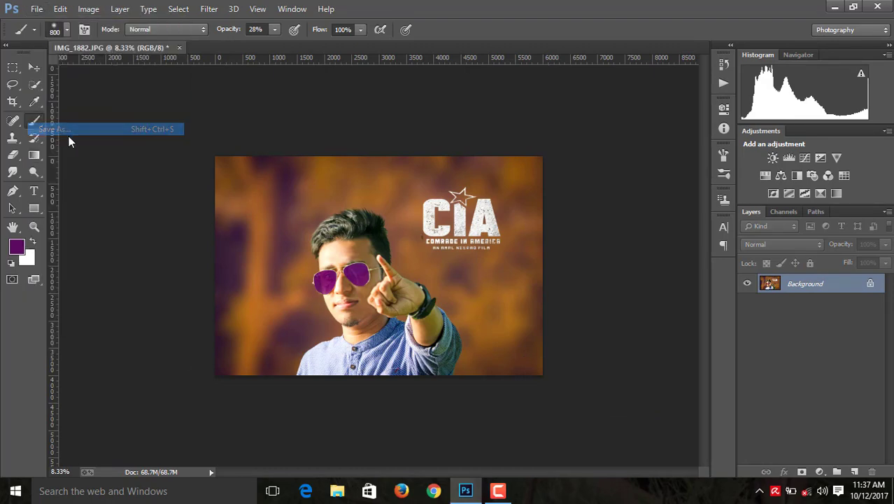